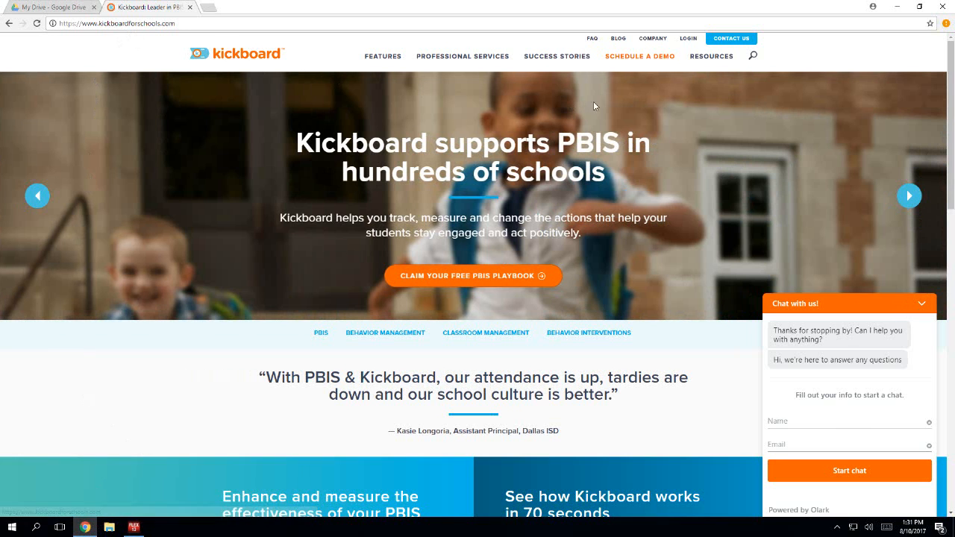
# - Sign in as an educator with the account e-mail and password, and dismiss the offer to save the password
pyautogui.click(684, 41)
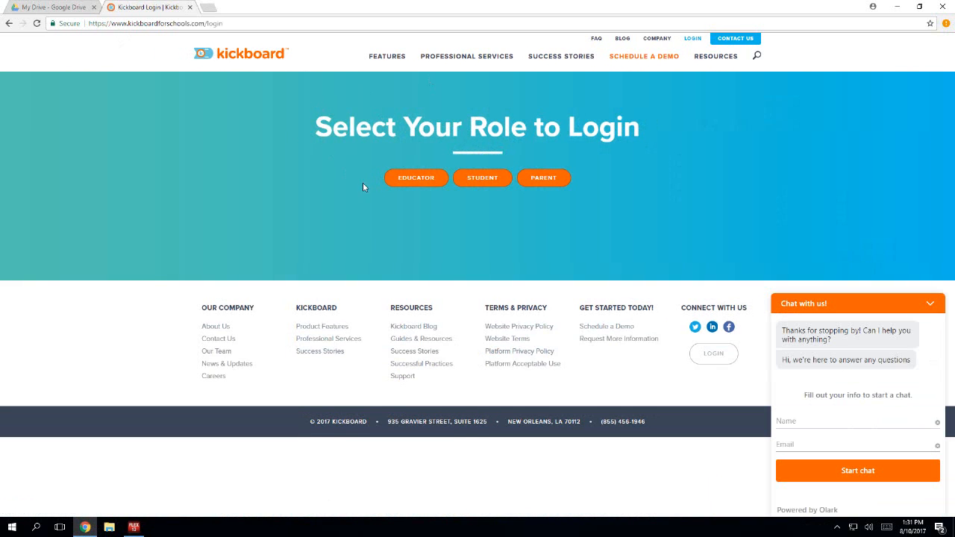
pyautogui.click(408, 179)
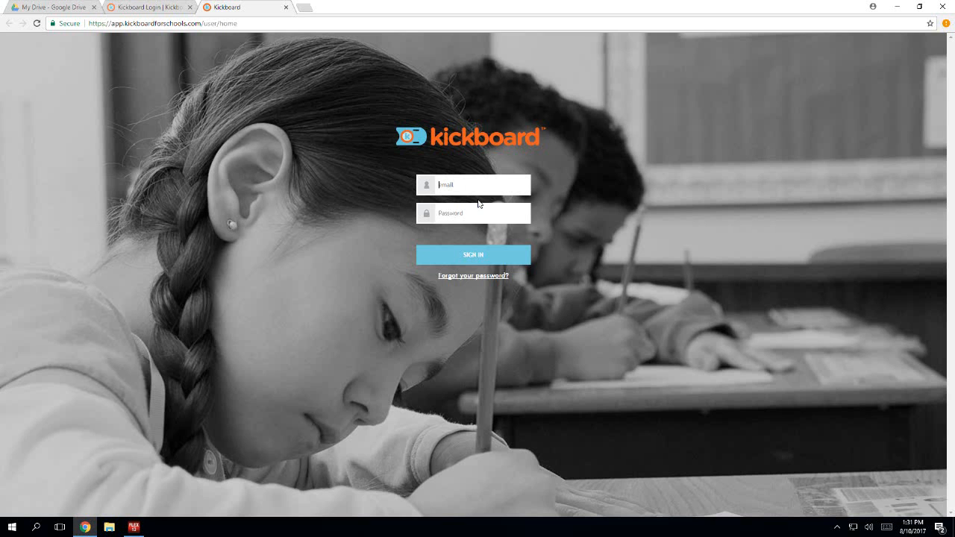
pyautogui.write('gra')
pyautogui.click(478, 203)
pyautogui.click(483, 219)
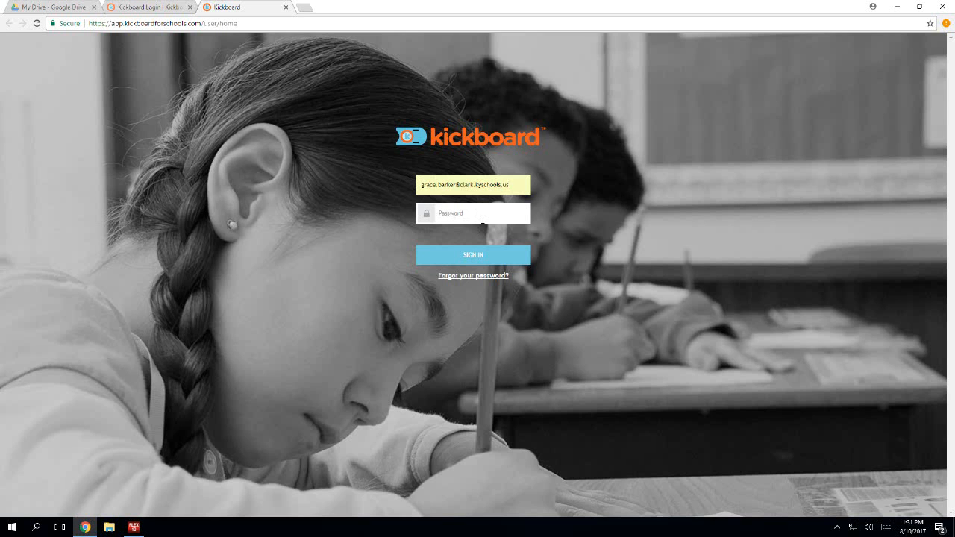
pyautogui.write('********')
pyautogui.press('Return')
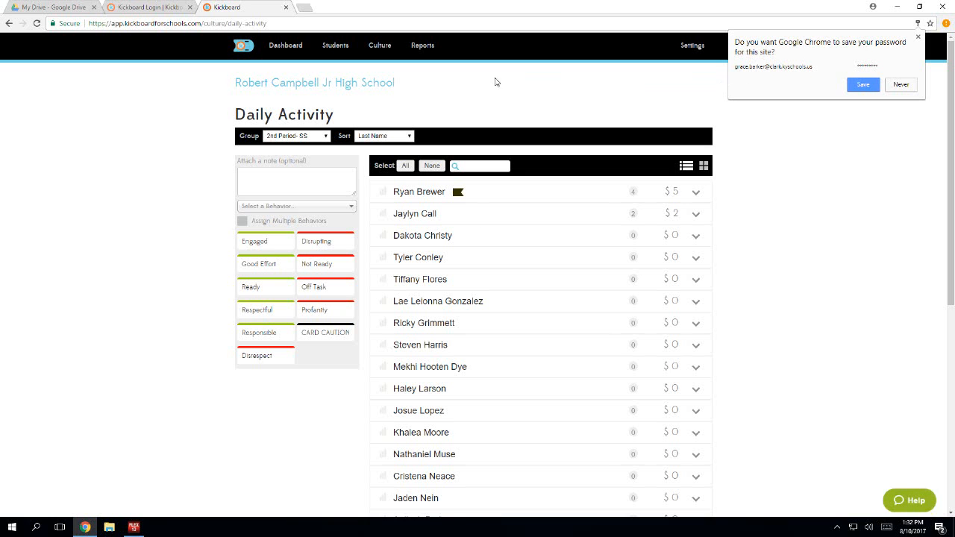
pyautogui.click(918, 37)
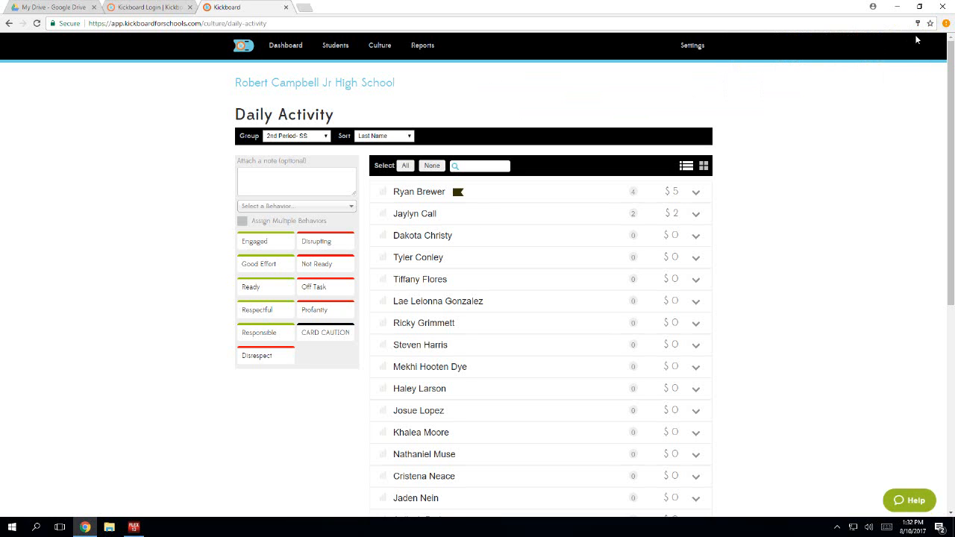
# - Switch the group to All 7th Graders, search the students by a last name, and clear the search
pyautogui.click(323, 137)
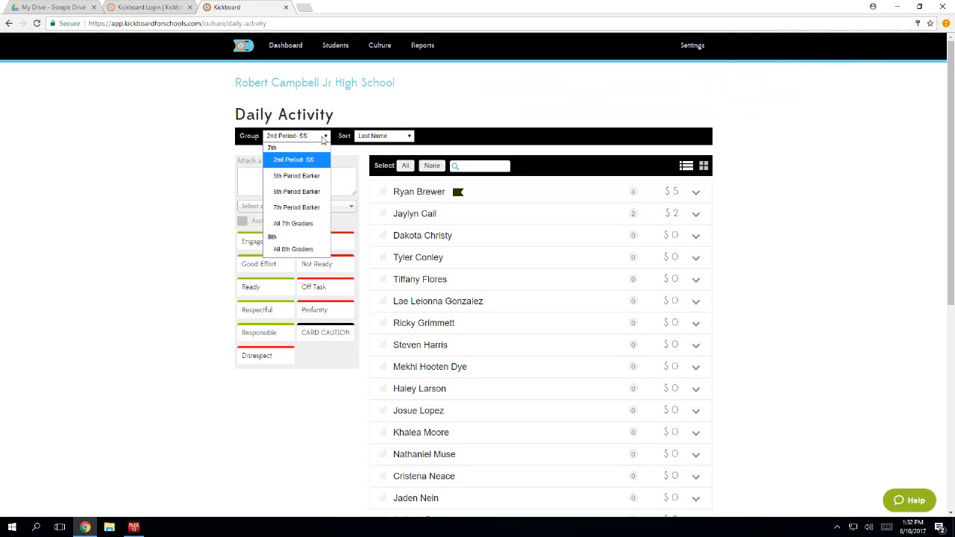
pyautogui.click(295, 223)
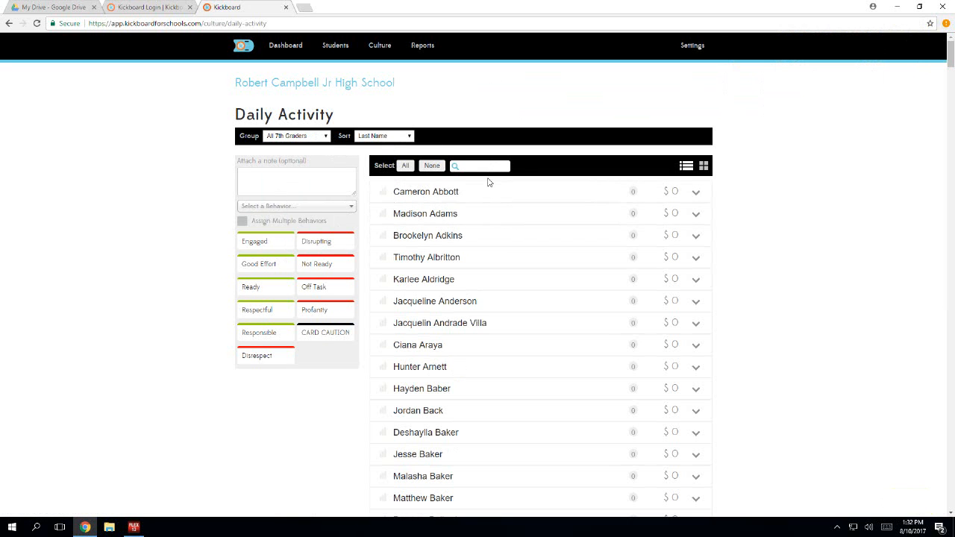
pyautogui.write('mith')
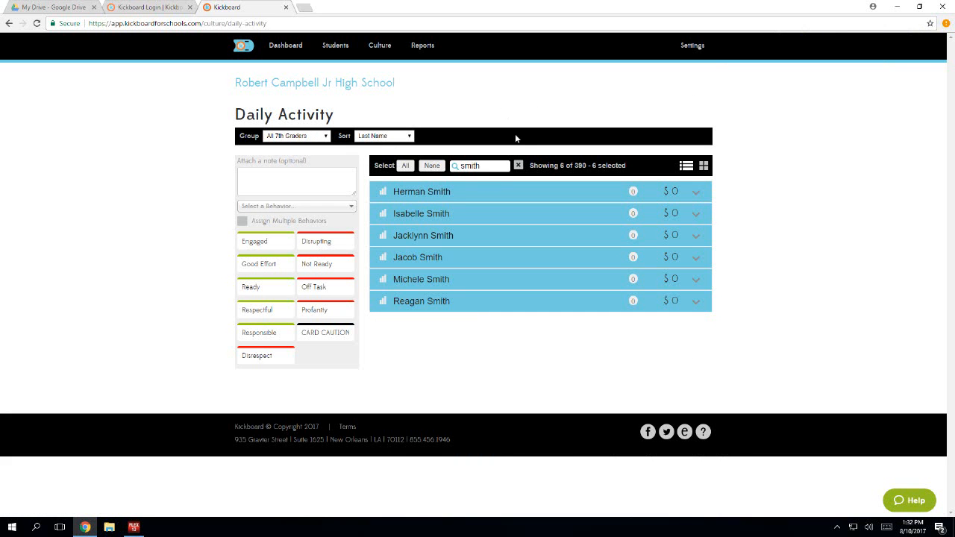
pyautogui.click(519, 165)
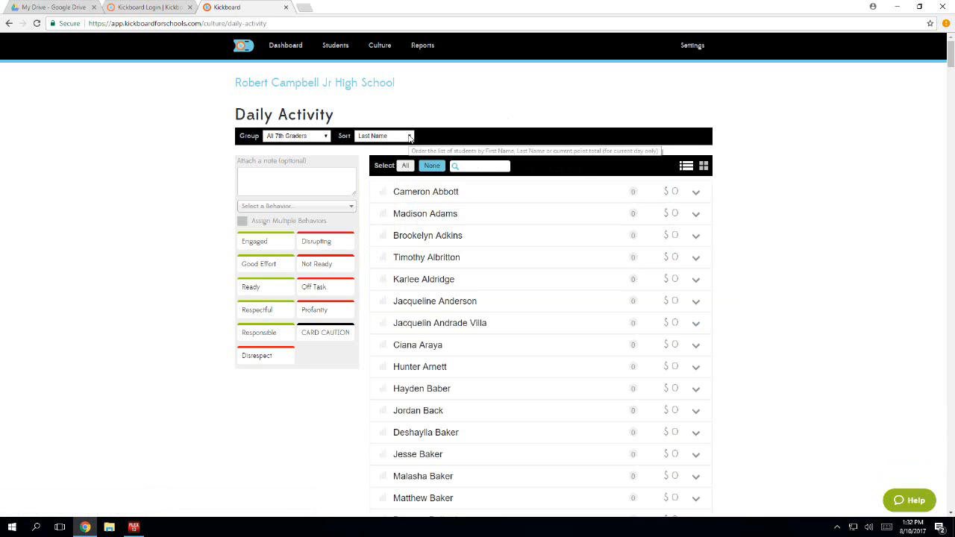
# - Check the available sort orders, and switch the group to the teacher's 5th Period class
pyautogui.click(411, 137)
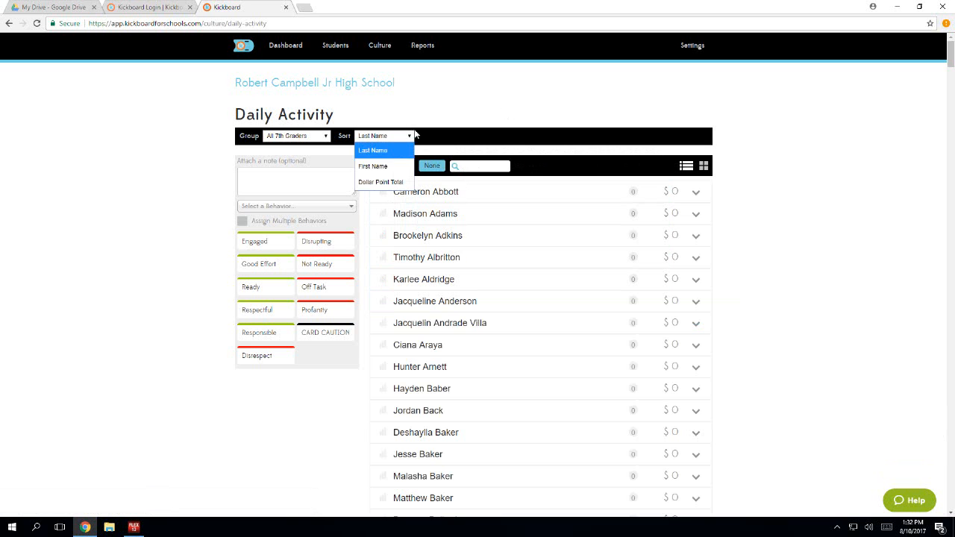
pyautogui.click(407, 136)
pyautogui.click(323, 136)
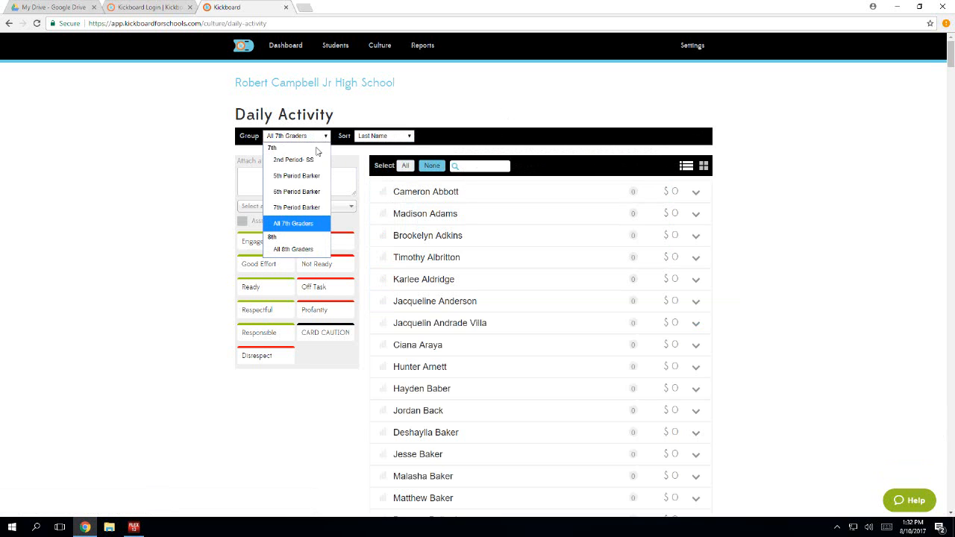
pyautogui.click(316, 177)
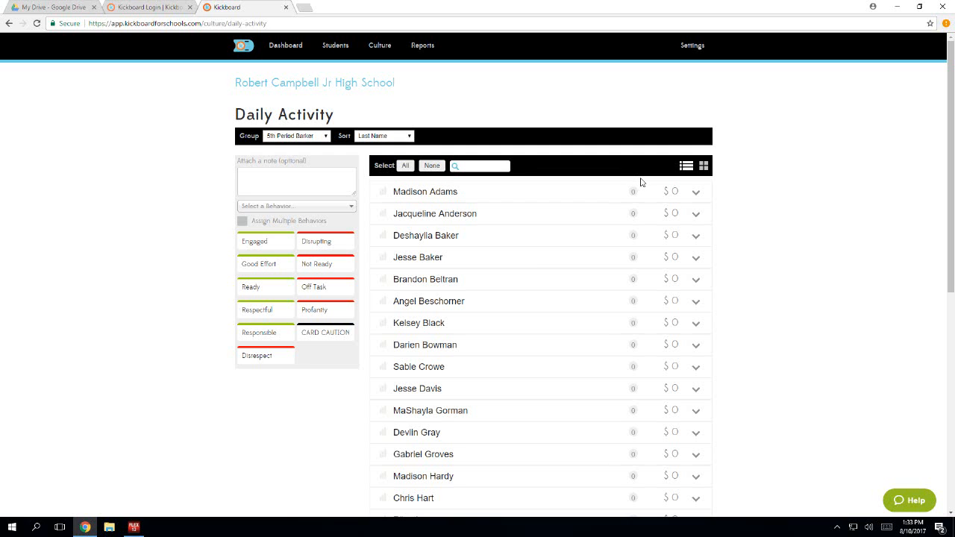
# - Record an Engaged behavior for the first student in the list with the note "great student"
pyautogui.click(633, 188)
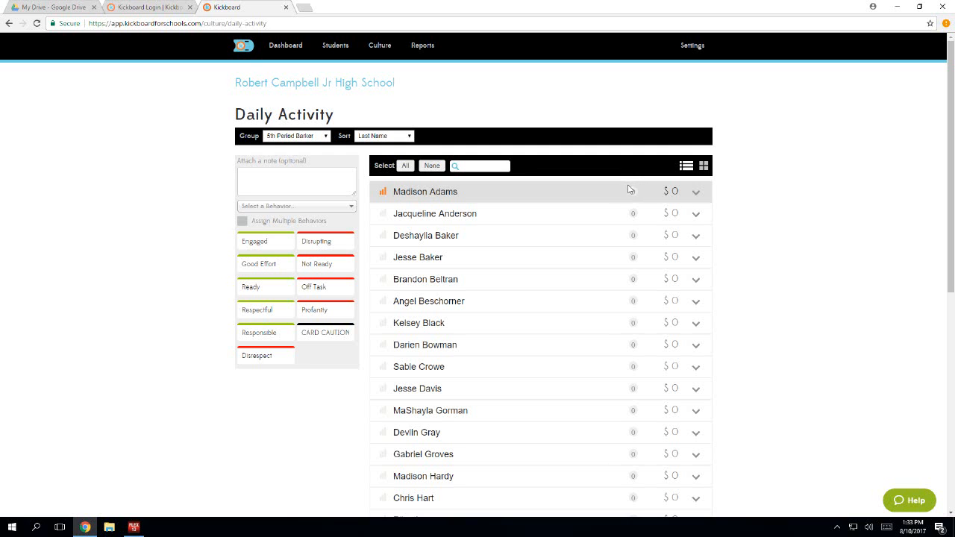
pyautogui.click(629, 190)
pyautogui.click(581, 199)
pyautogui.click(556, 194)
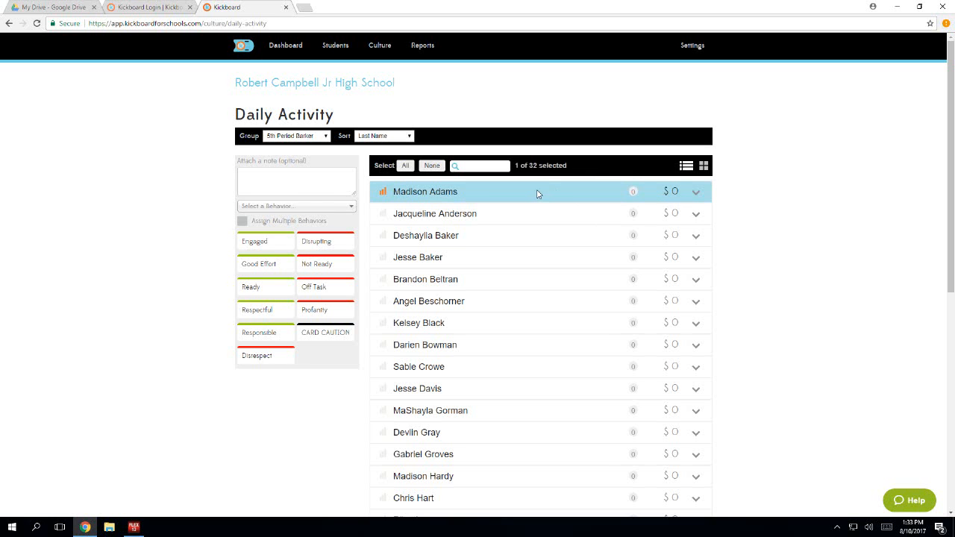
pyautogui.click(297, 174)
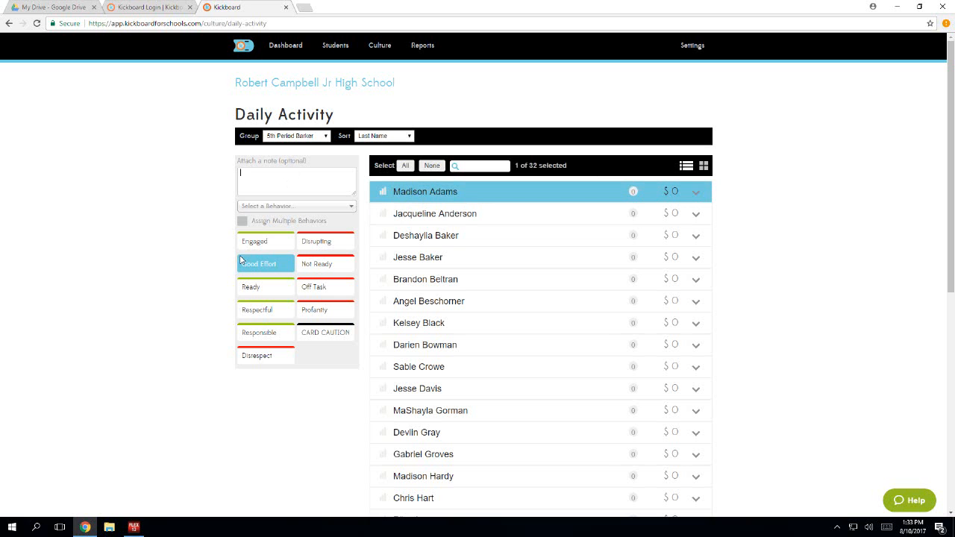
pyautogui.write('great student')
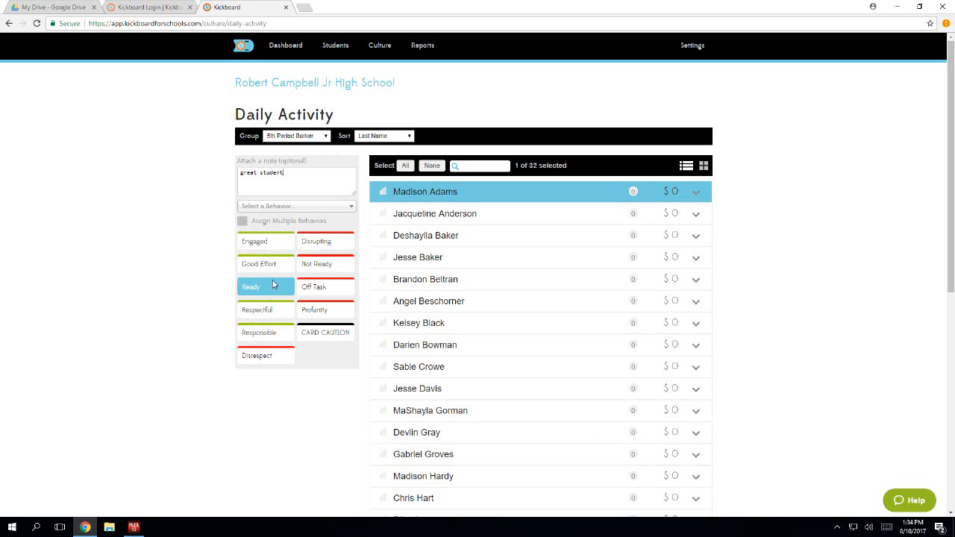
pyautogui.click(286, 247)
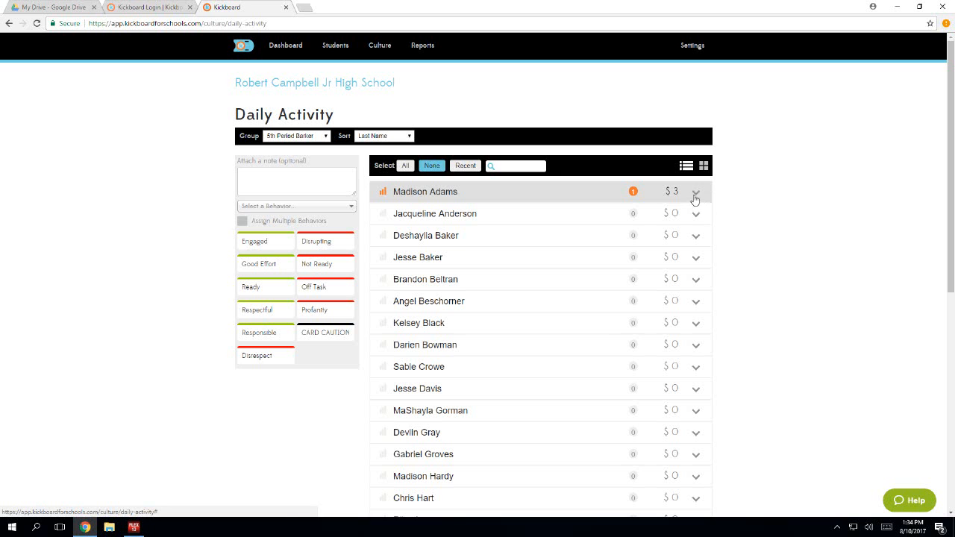
# - Review the first student's recorded behavior details and collapse them again
pyautogui.click(696, 197)
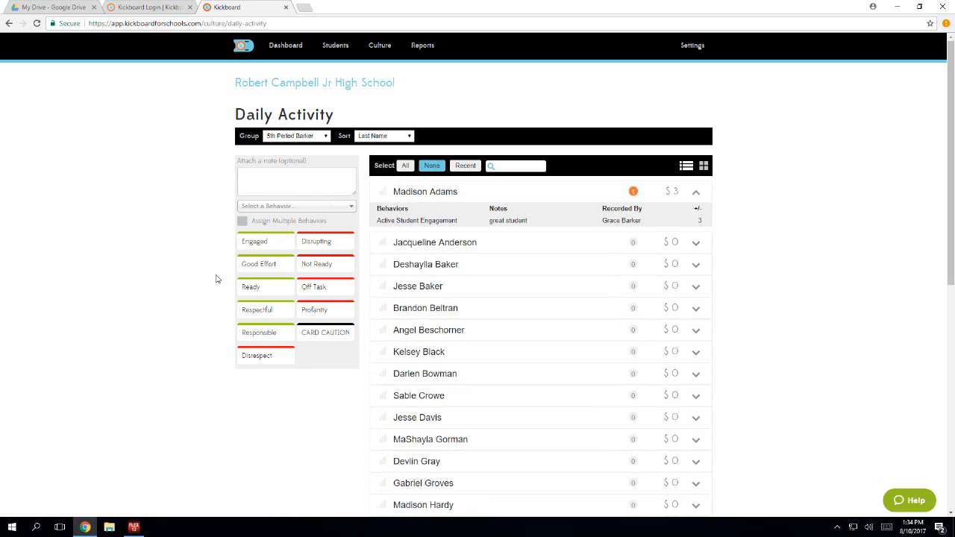
pyautogui.click(245, 365)
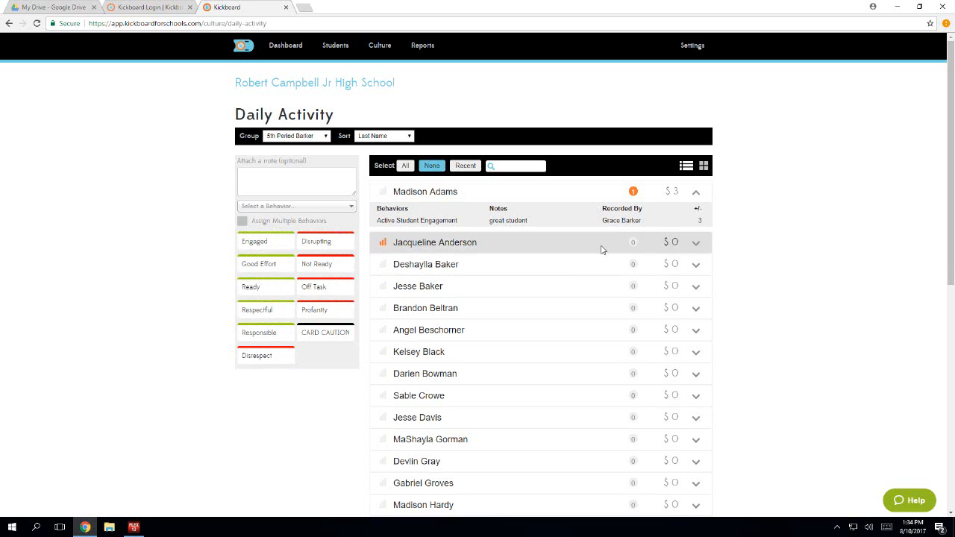
pyautogui.click(693, 194)
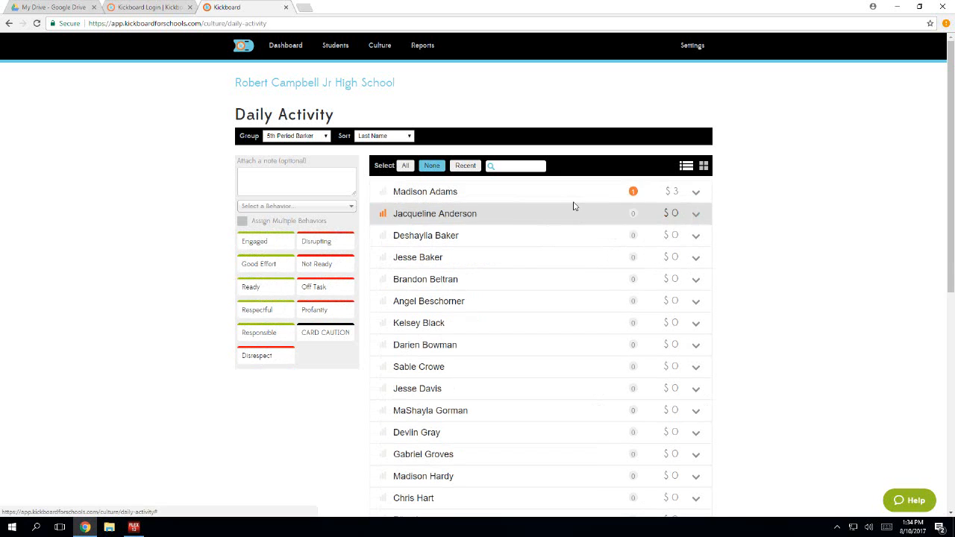
# - Record a Disrupting behavior for the first student and delete that Disrupting Class entry from the student's details
pyautogui.click(565, 199)
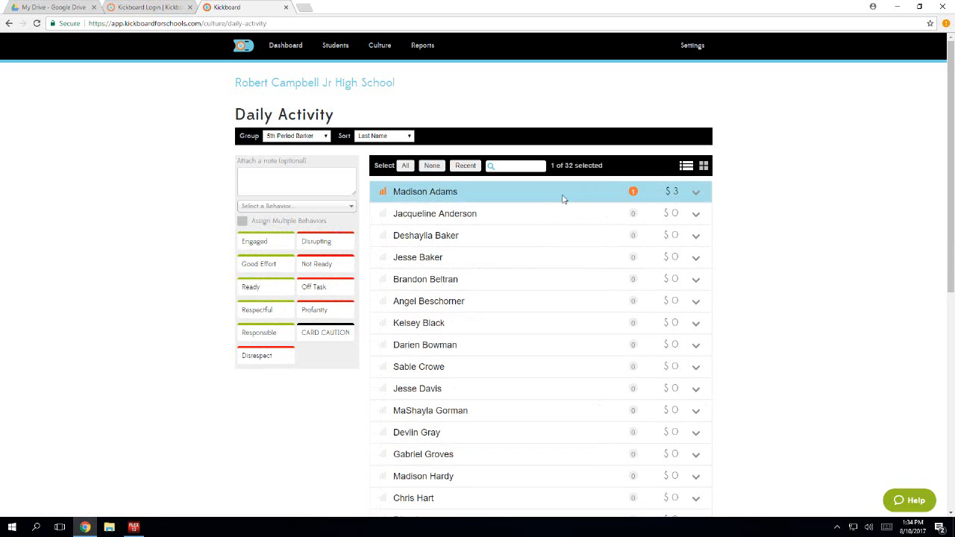
pyautogui.click(313, 245)
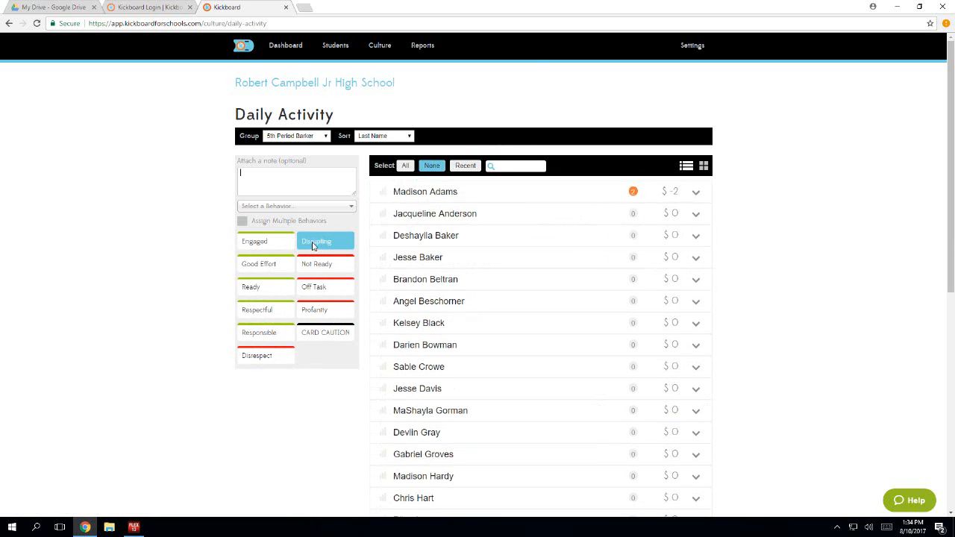
pyautogui.click(696, 194)
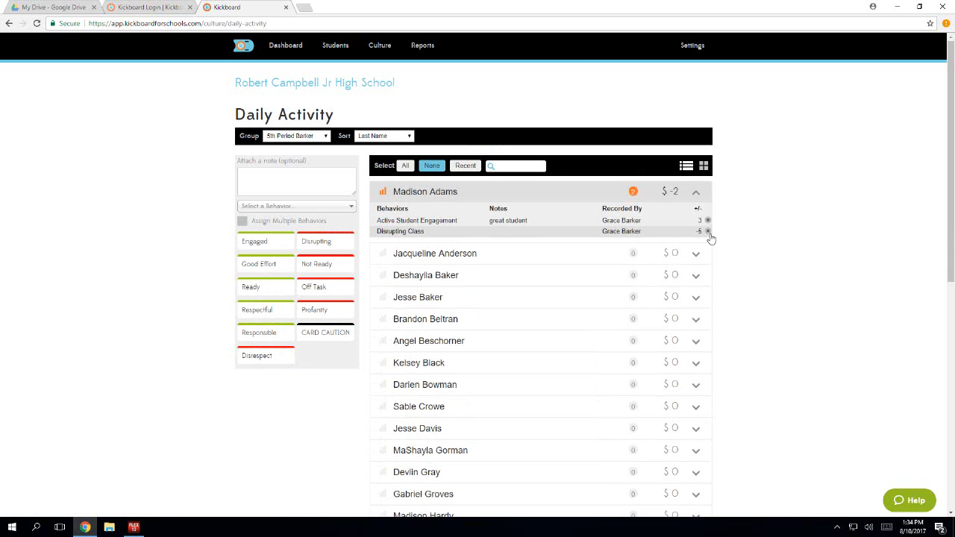
pyautogui.click(708, 233)
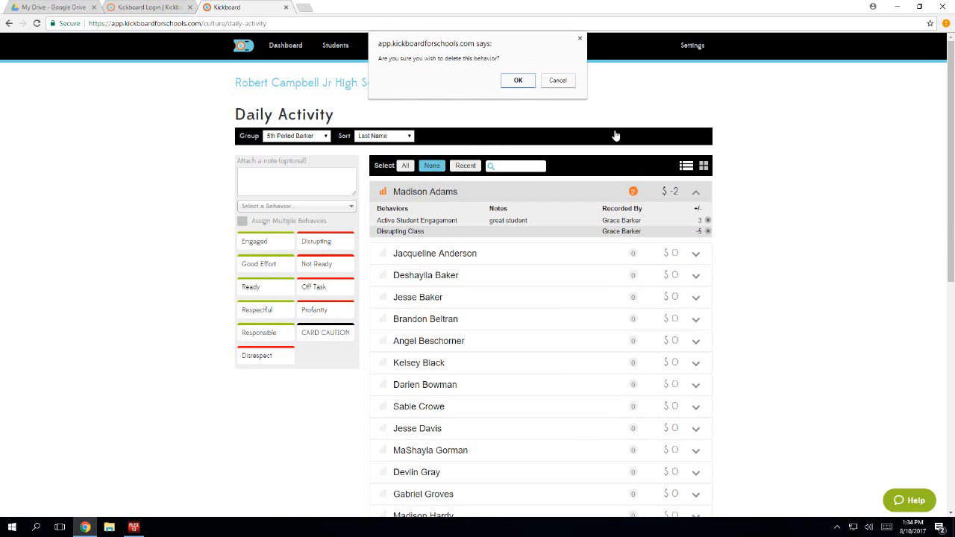
pyautogui.click(517, 82)
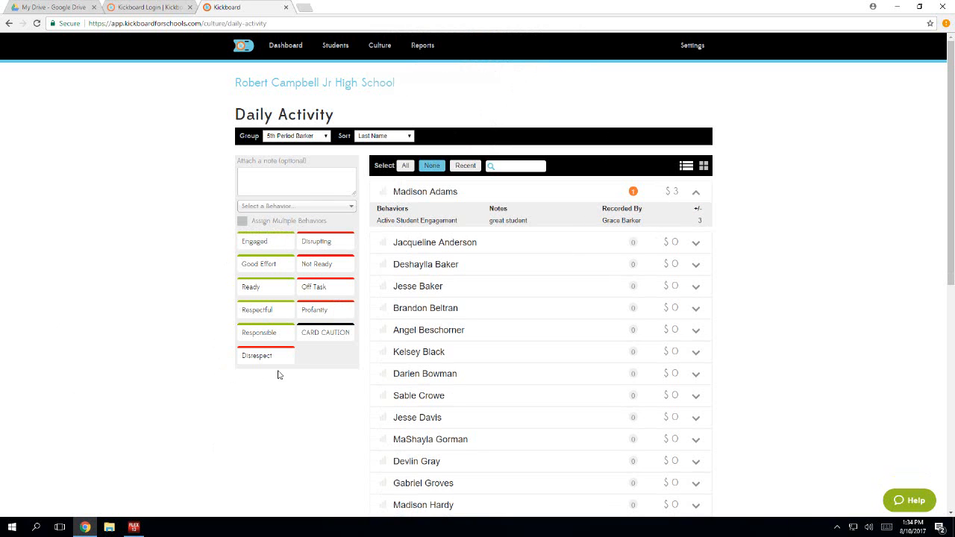
# - Look through the full list of selectable behaviors and their point values
pyautogui.click(351, 208)
pyautogui.moveTo(348, 247)
pyautogui.mouseDown()
pyautogui.moveTo(348, 291)
pyautogui.moveTo(353, 261)
pyautogui.mouseUp()
pyautogui.click(215, 254)
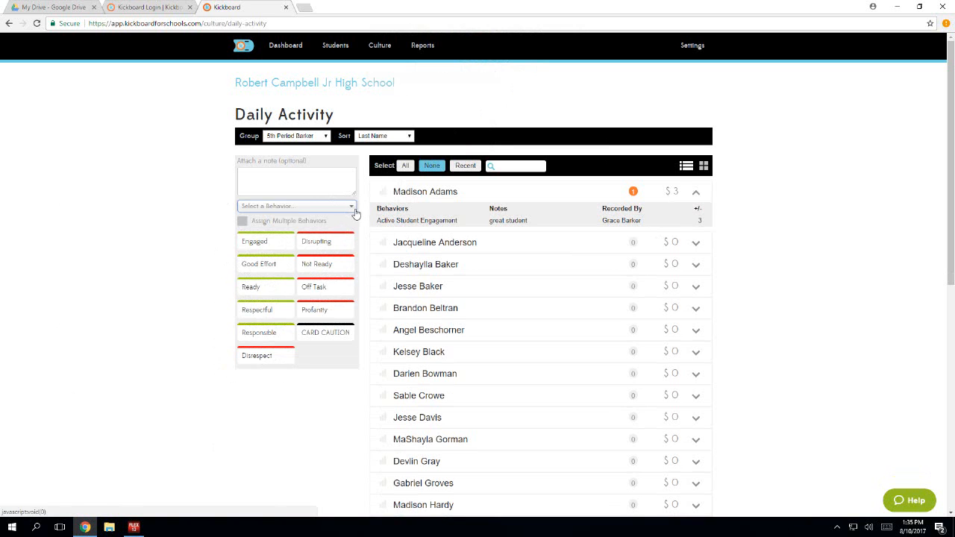
pyautogui.click(351, 208)
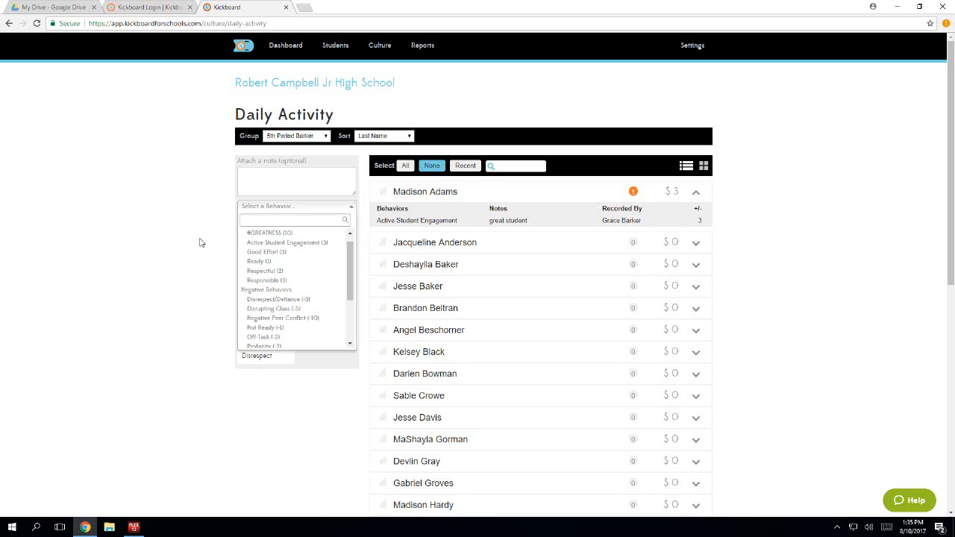
pyautogui.moveTo(351, 255); pyautogui.dragTo(351, 314)
pyautogui.click(202, 291)
pyautogui.click(340, 337)
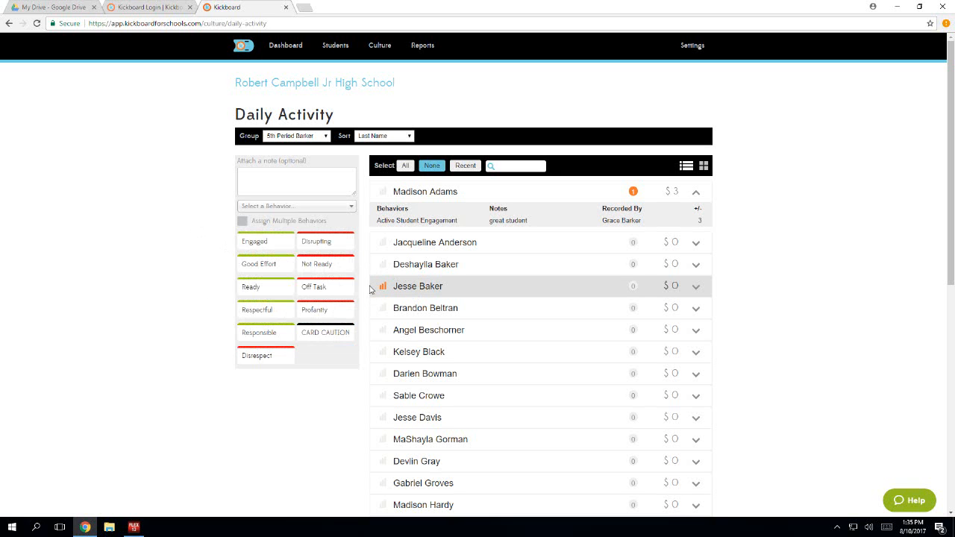
# - Record a CARD CAUTION for the second student in the list and inspect the flag beside the name
pyautogui.click(415, 243)
pyautogui.click(319, 341)
pyautogui.moveTo(496, 245)
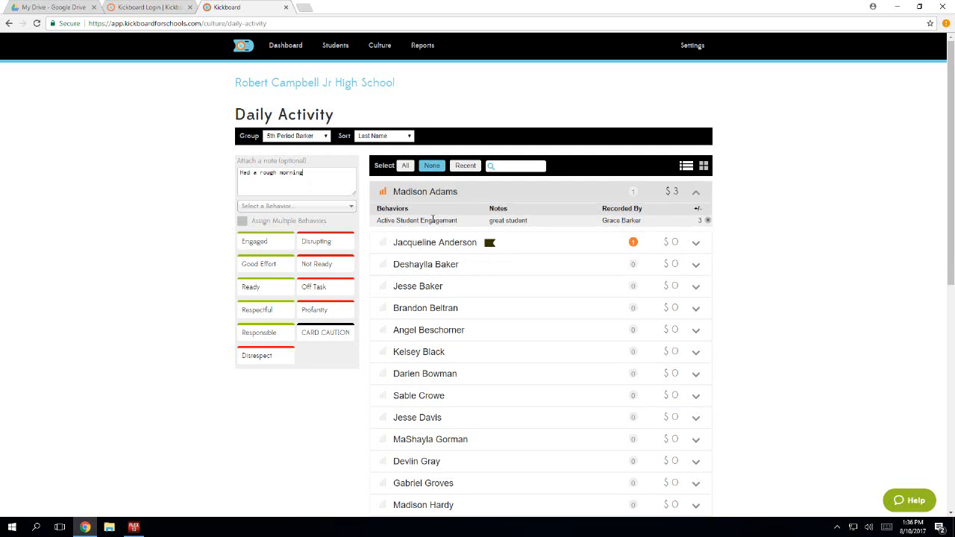
# - Record a CARD CAUTION for only the third student in the list with the note "Had a rough morning"
pyautogui.click(418, 243)
pyautogui.click(410, 267)
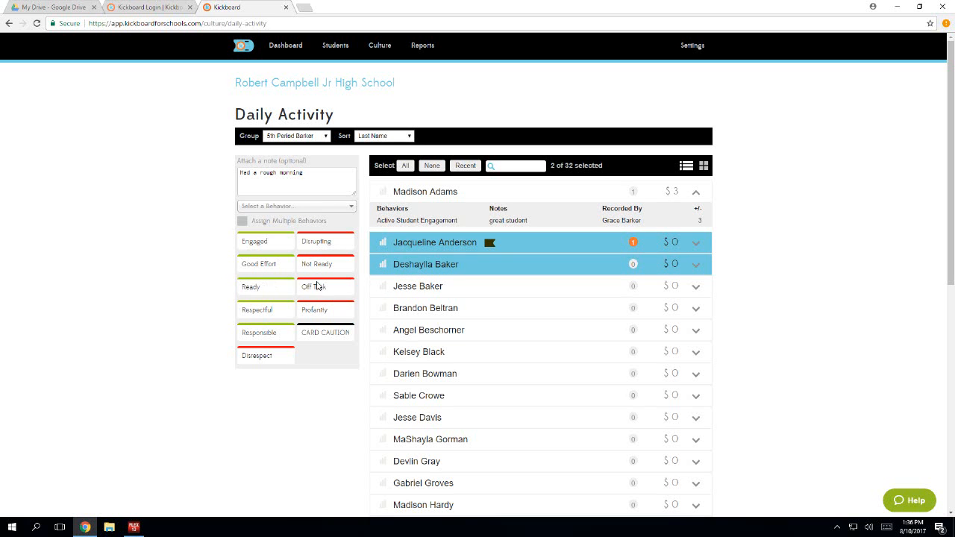
pyautogui.click(412, 249)
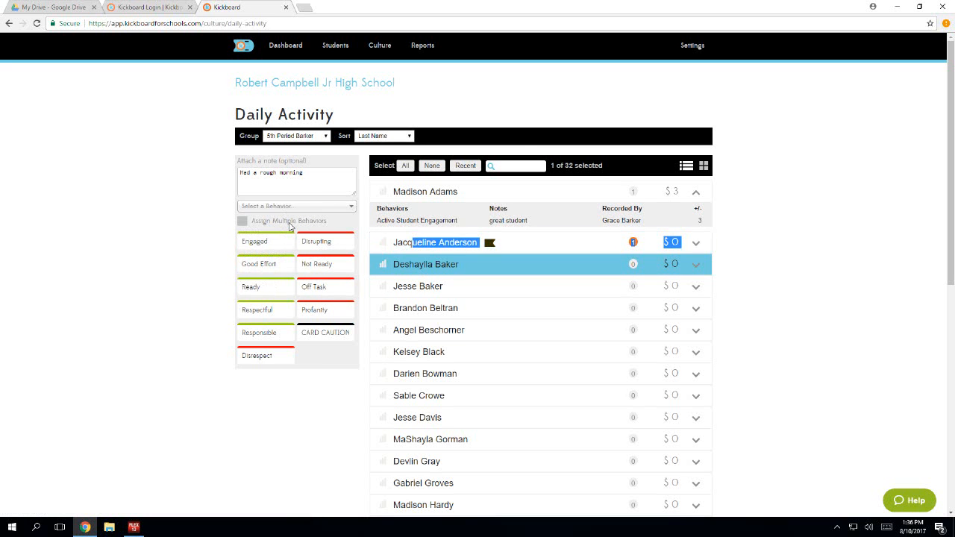
pyautogui.click(328, 334)
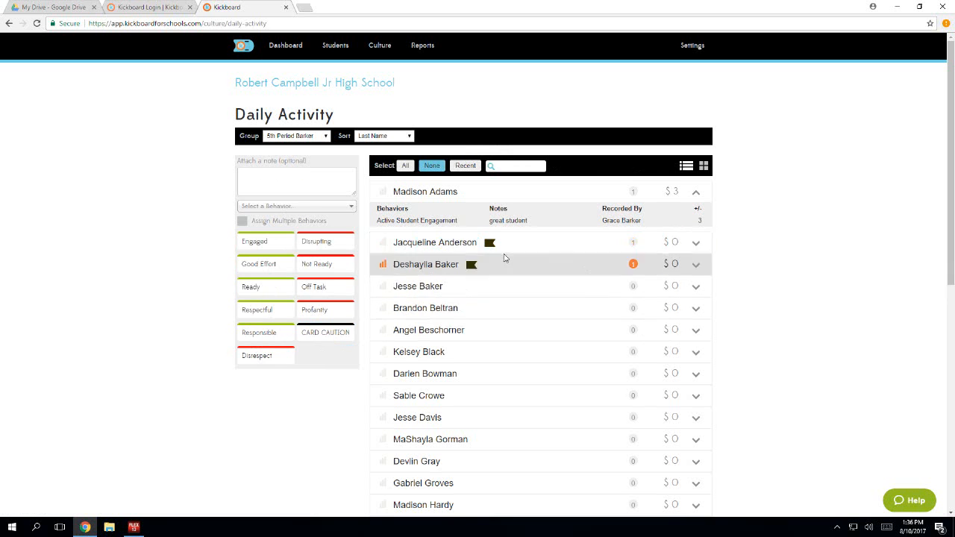
# - Delete the CARD CAUTION entry from the third student's behavior details
pyautogui.click(697, 267)
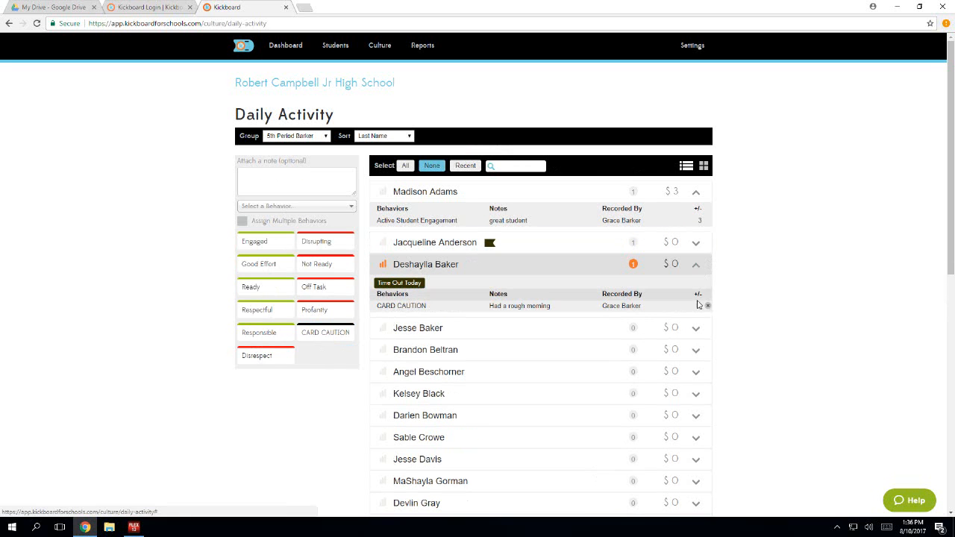
pyautogui.click(708, 307)
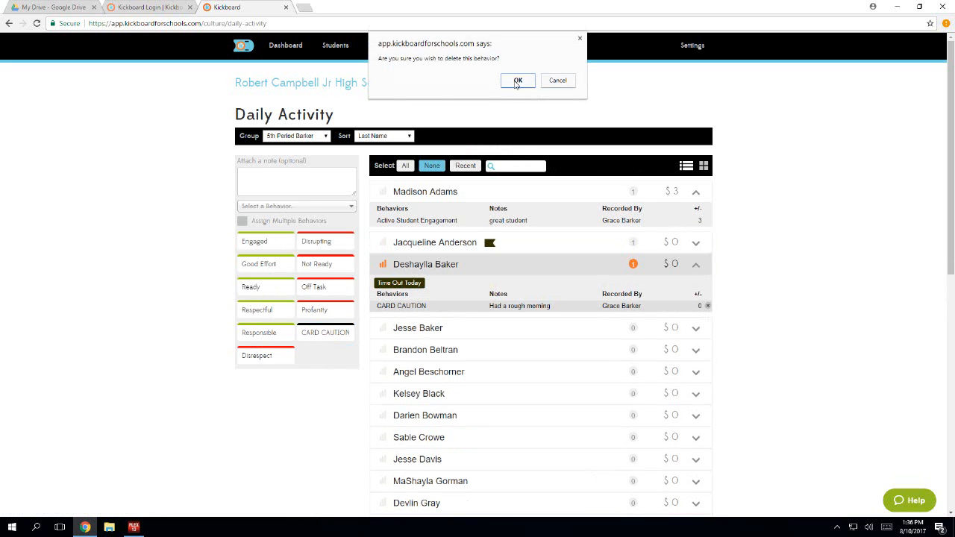
pyautogui.click(517, 82)
# - Delete the CARD CAUTION entry from the second student's behavior details and collapse the second and third students' details
pyautogui.click(698, 244)
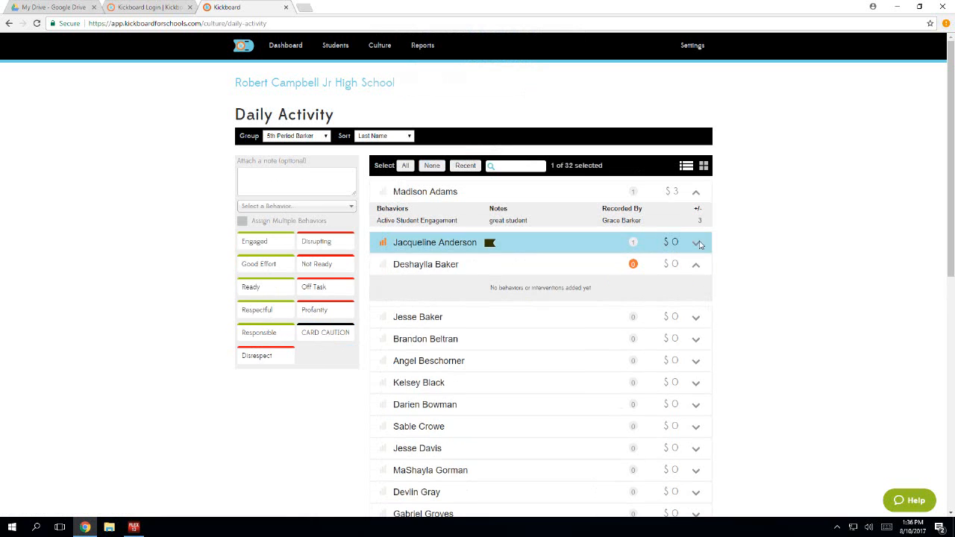
pyautogui.click(696, 246)
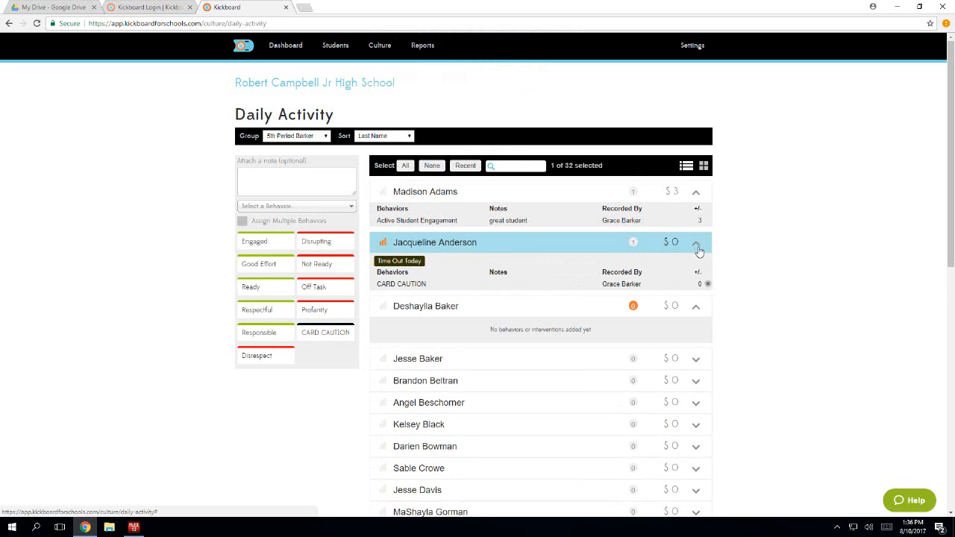
pyautogui.click(707, 284)
pyautogui.click(526, 81)
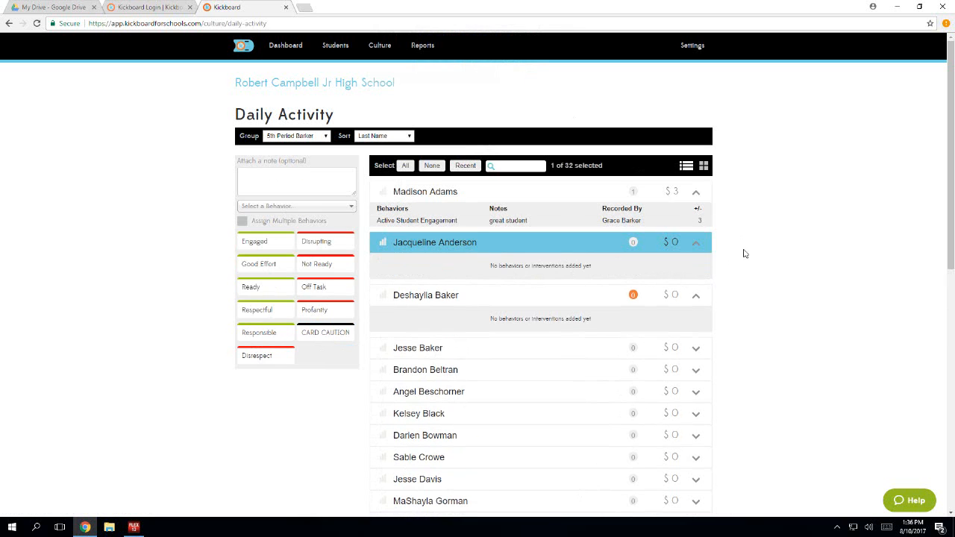
pyautogui.click(693, 249)
pyautogui.click(696, 249)
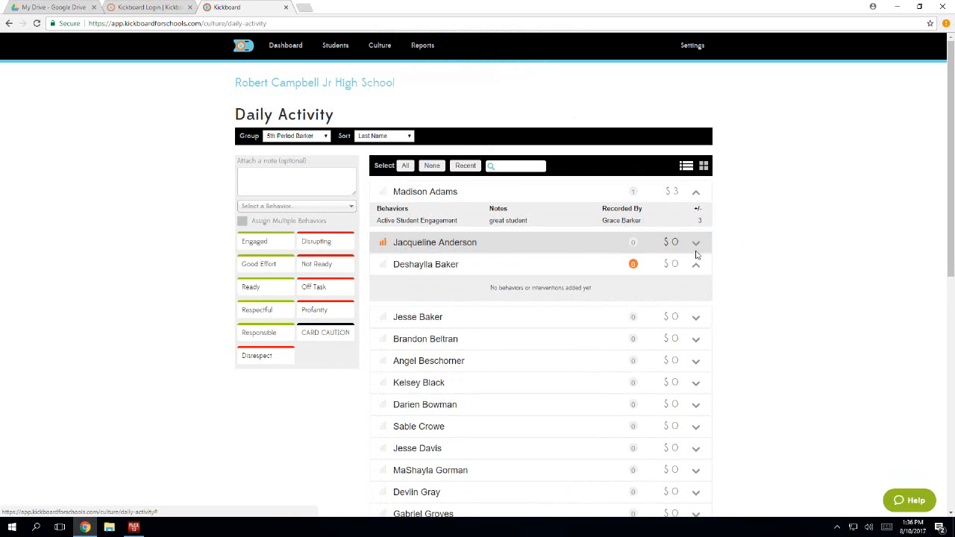
pyautogui.click(693, 267)
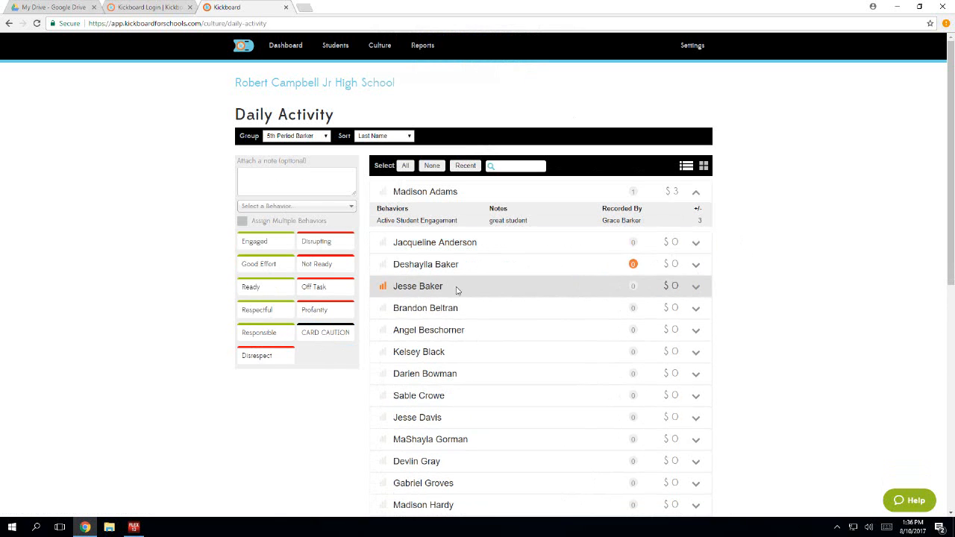
# - Record Good Effort for the fourth and fifth students together and inspect the fifth student's behavior details
pyautogui.click(443, 291)
pyautogui.click(445, 314)
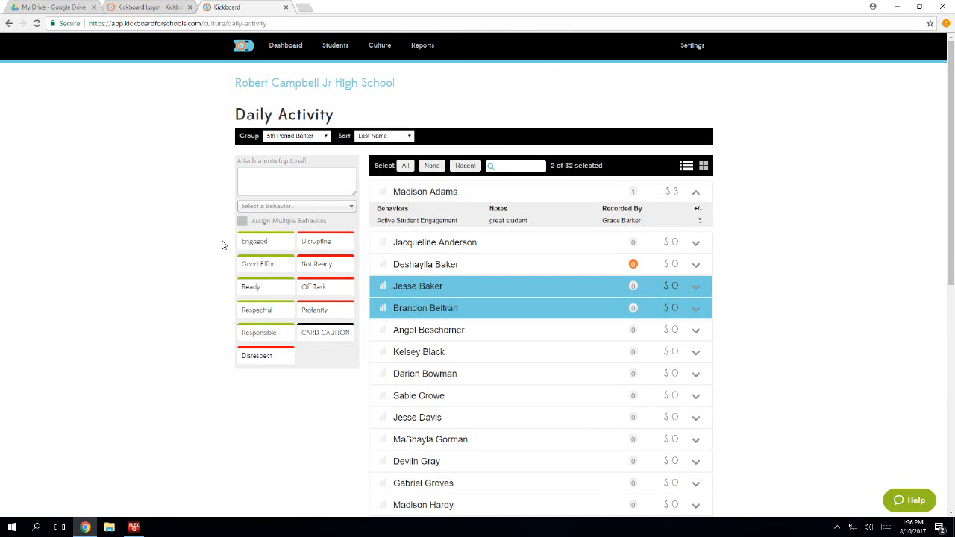
pyautogui.click(256, 265)
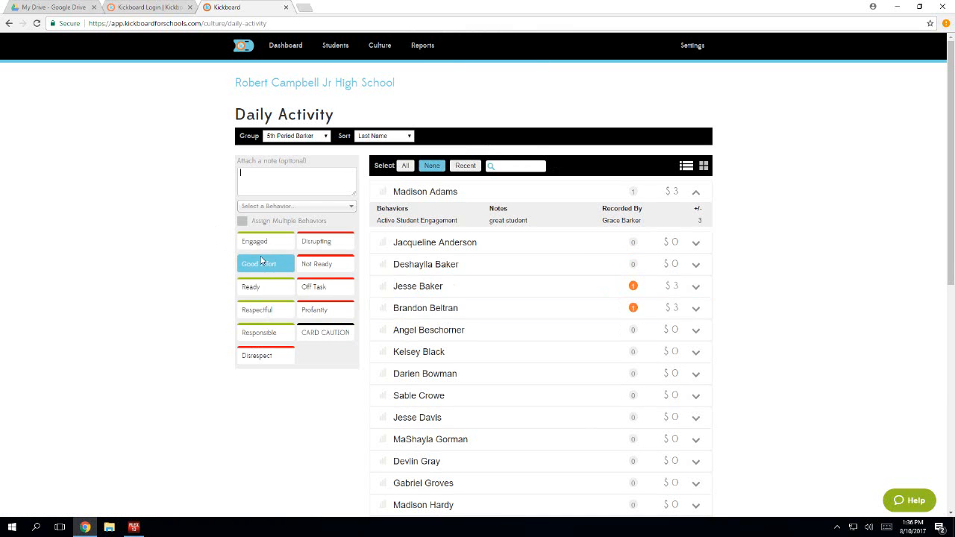
pyautogui.click(697, 312)
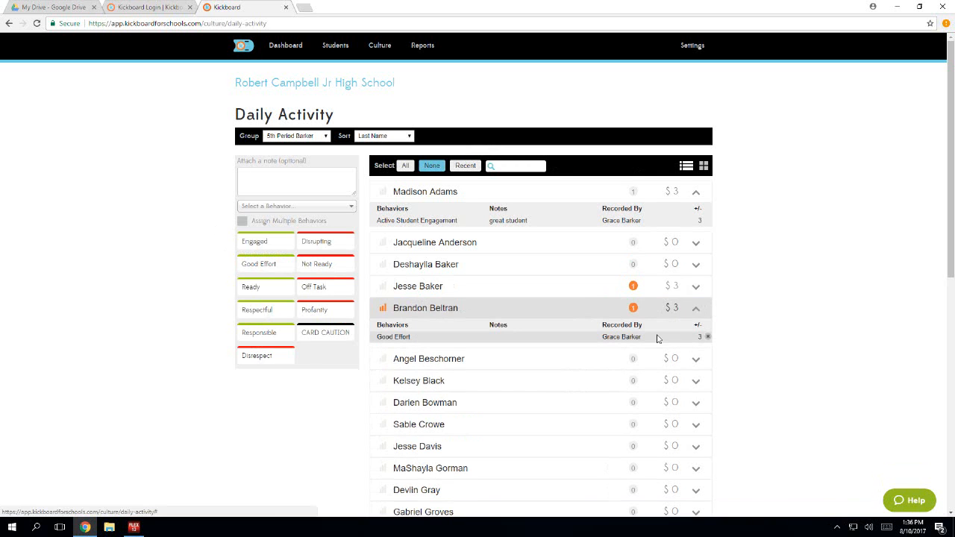
# - Collapse the fifth and first students' details and switch the student list to Card view
pyautogui.click(697, 311)
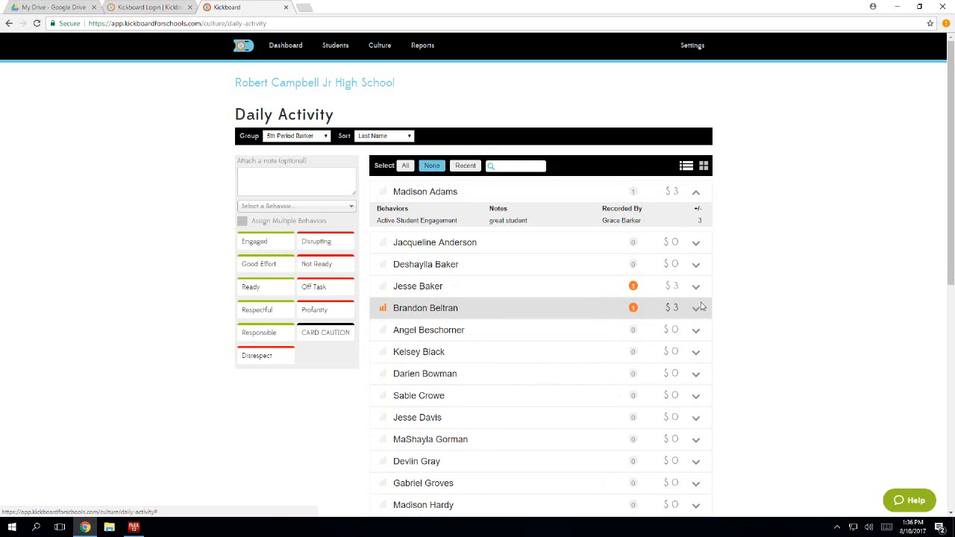
pyautogui.click(695, 195)
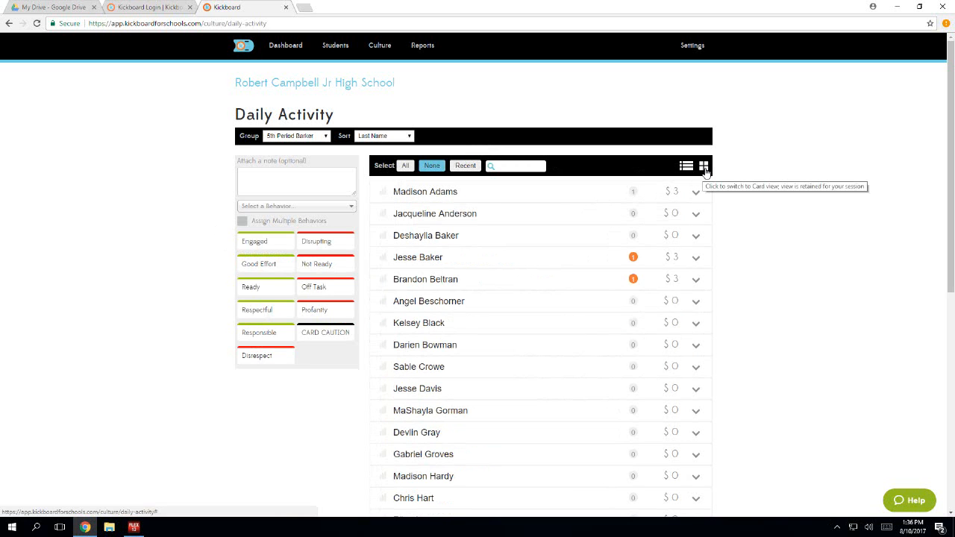
pyautogui.click(704, 167)
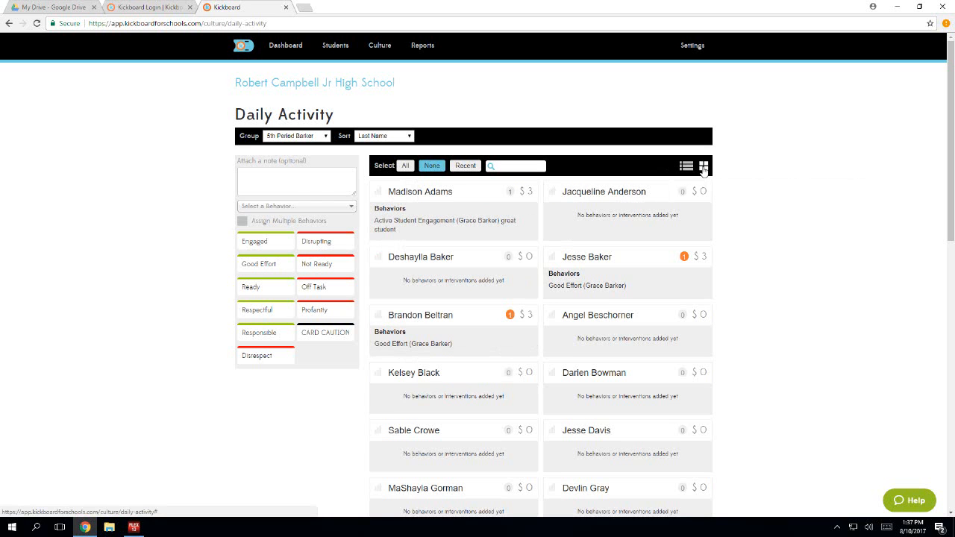
# - Go to the student Groups page and show only My Groups
pyautogui.moveTo(357, 45)
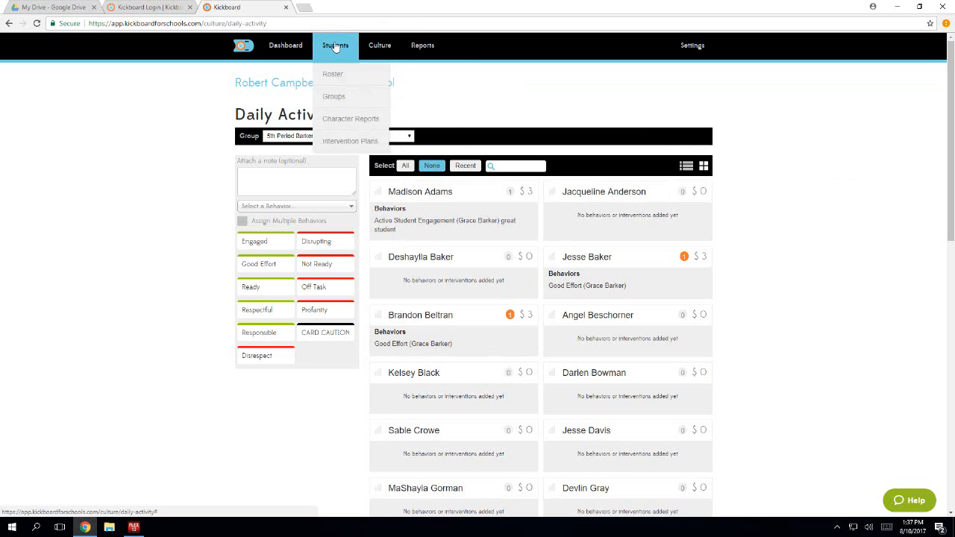
pyautogui.click(329, 98)
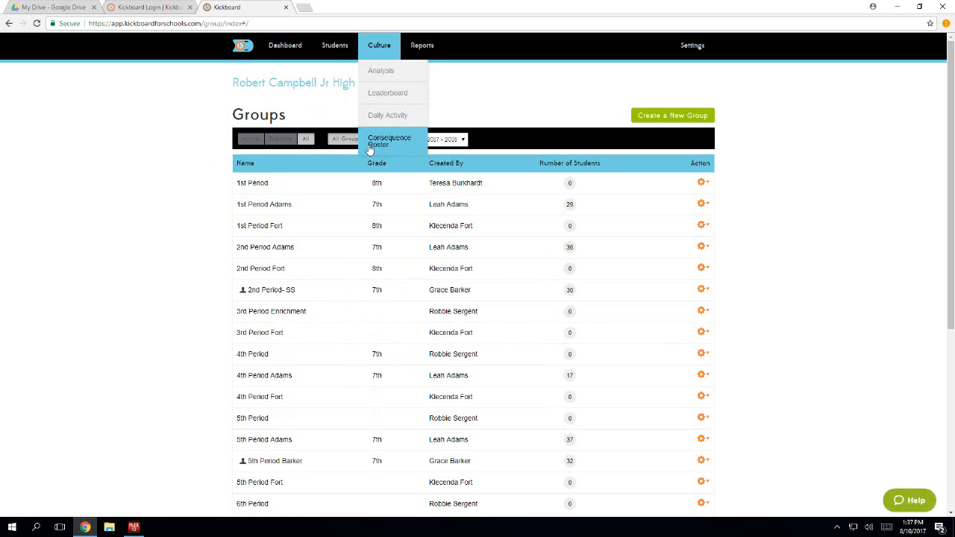
pyautogui.click(397, 139)
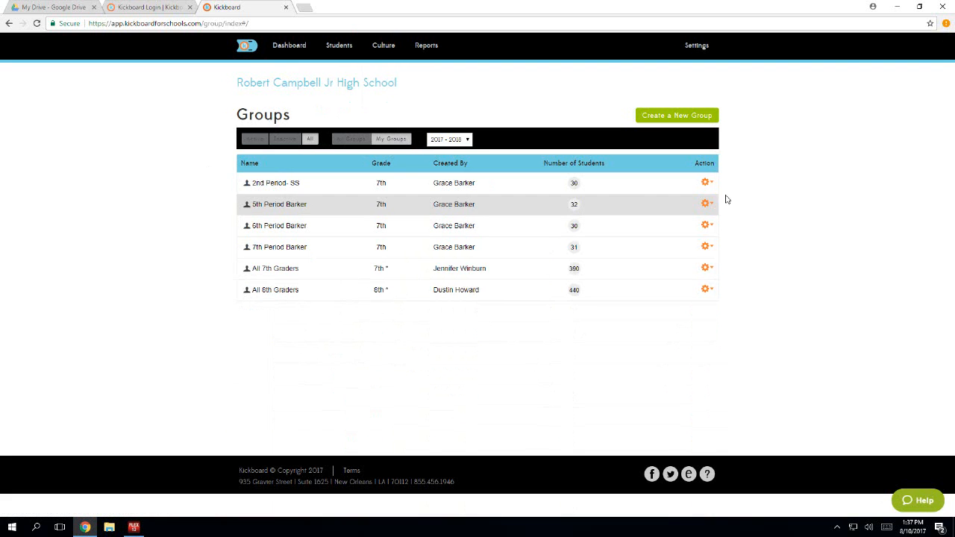
# - Open the 2nd Period- SS group for editing
pyautogui.moveTo(708, 204)
pyautogui.moveTo(709, 185)
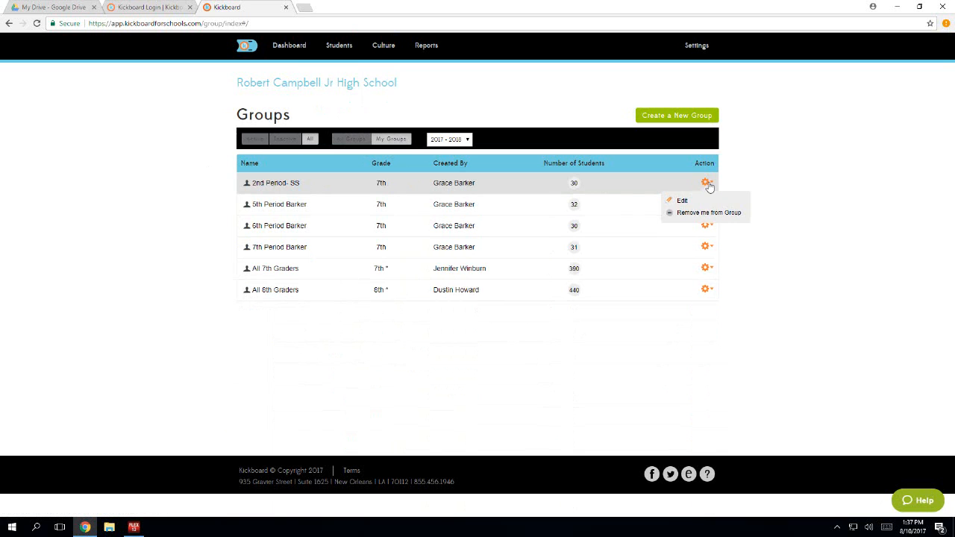
pyautogui.click(711, 203)
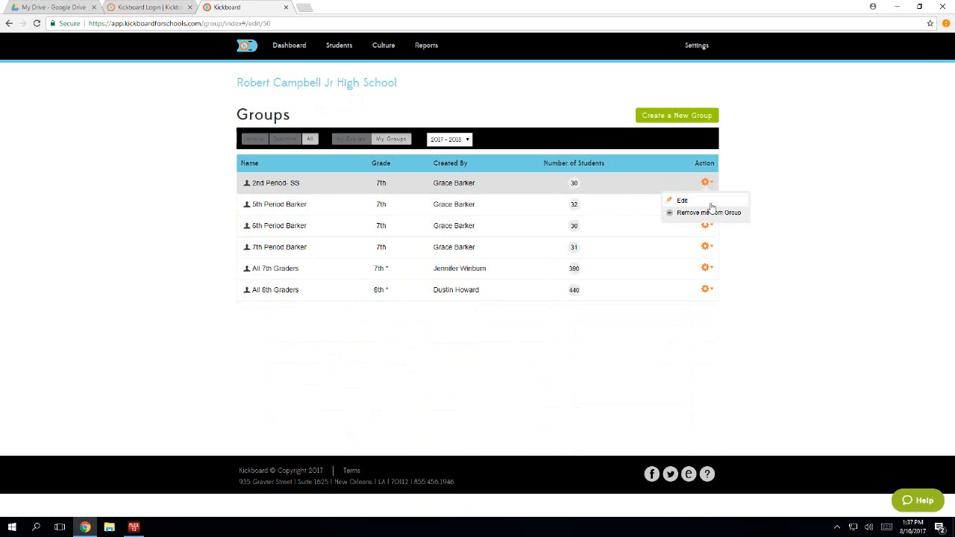
pyautogui.click(669, 201)
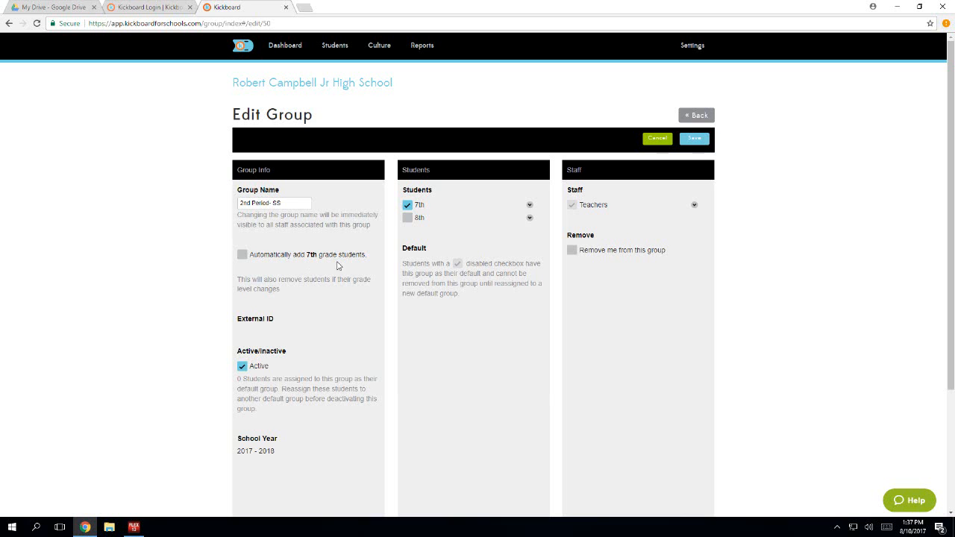
# - Look through the 7th grade students' membership checkboxes, collapse the list and save the group
pyautogui.click(529, 205)
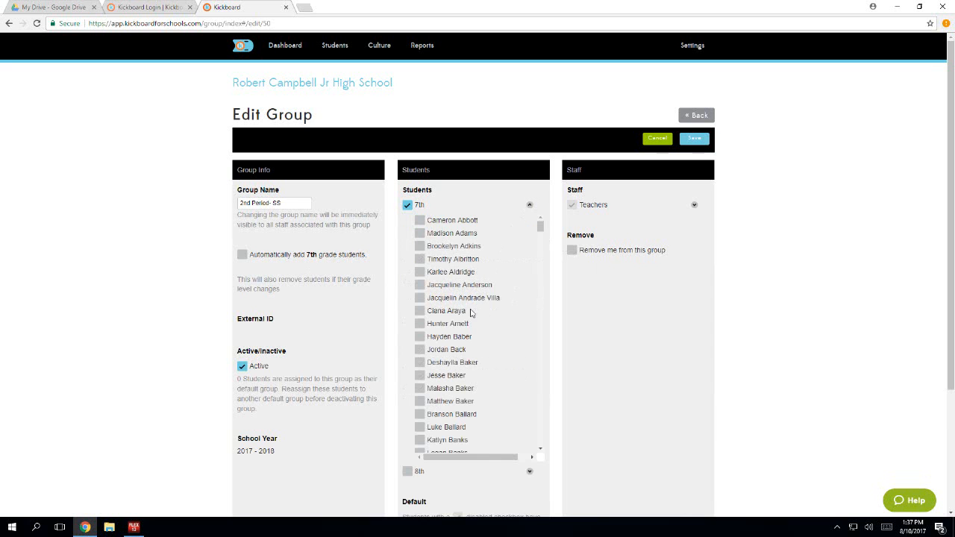
pyautogui.scroll(-6, 470, 311)
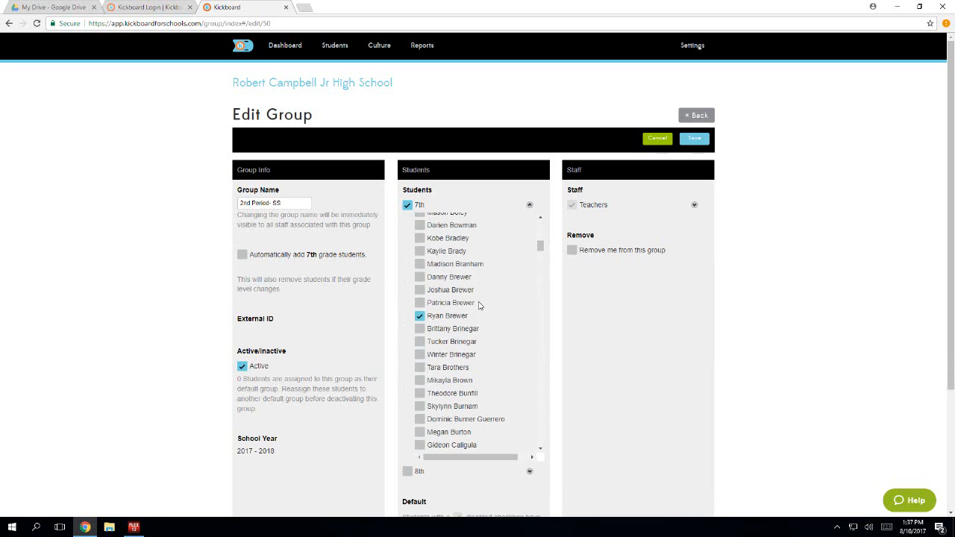
pyautogui.scroll(-5, 481, 310)
pyautogui.scroll(-5, 492, 317)
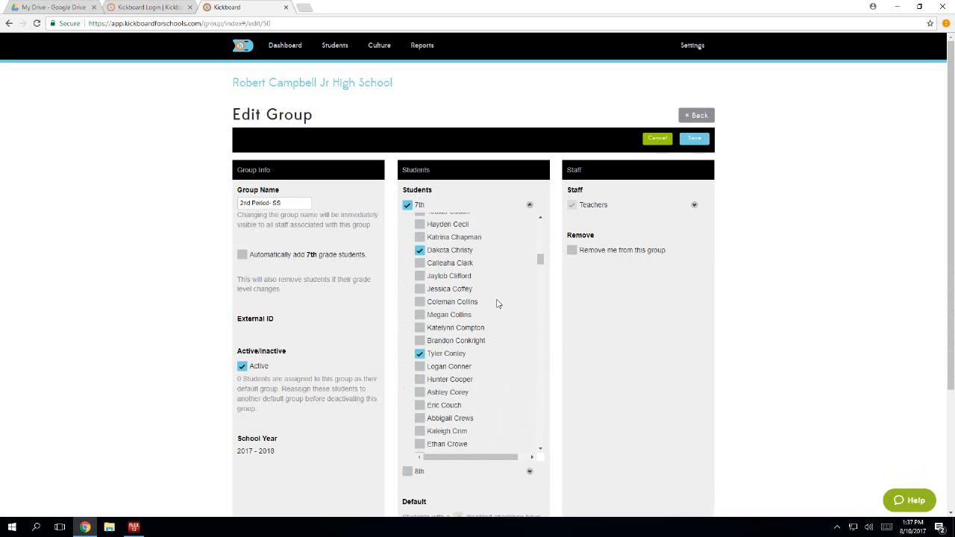
pyautogui.click(531, 205)
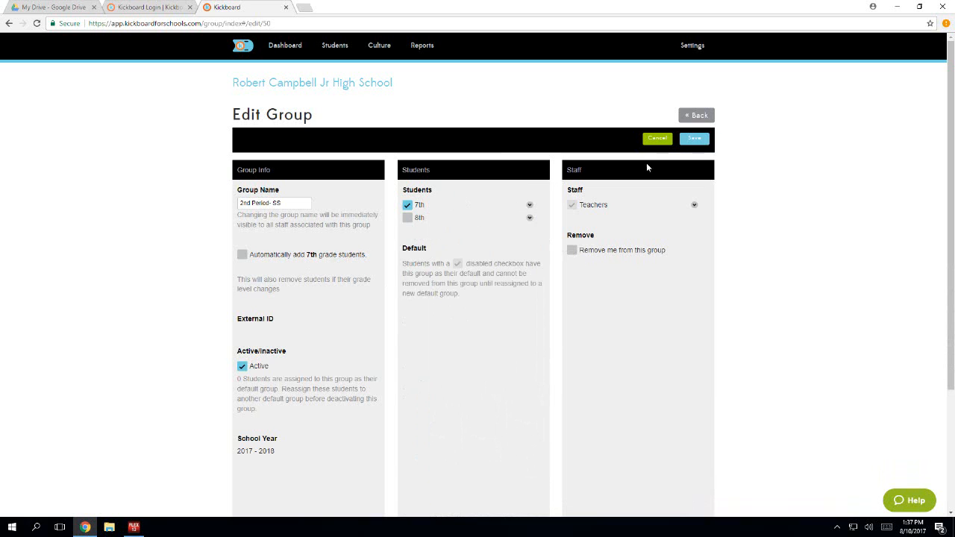
pyautogui.click(704, 141)
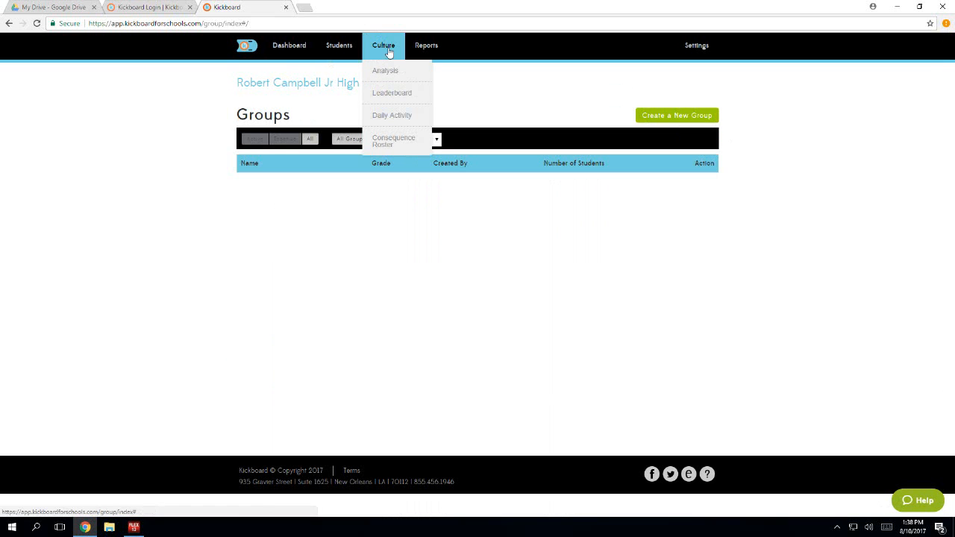
# - Open the Culture Analysis for Groups and look at the available behavior filter options
pyautogui.click(385, 72)
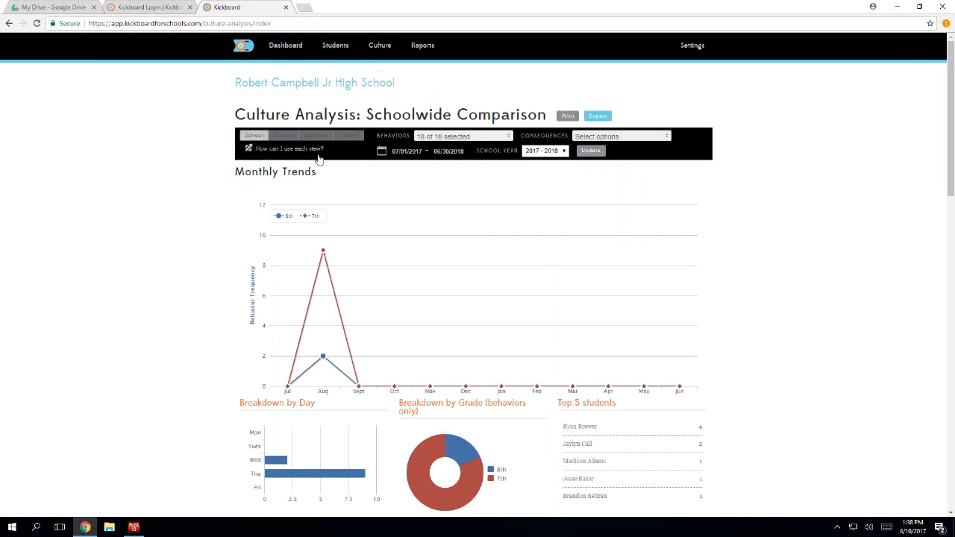
pyautogui.click(290, 137)
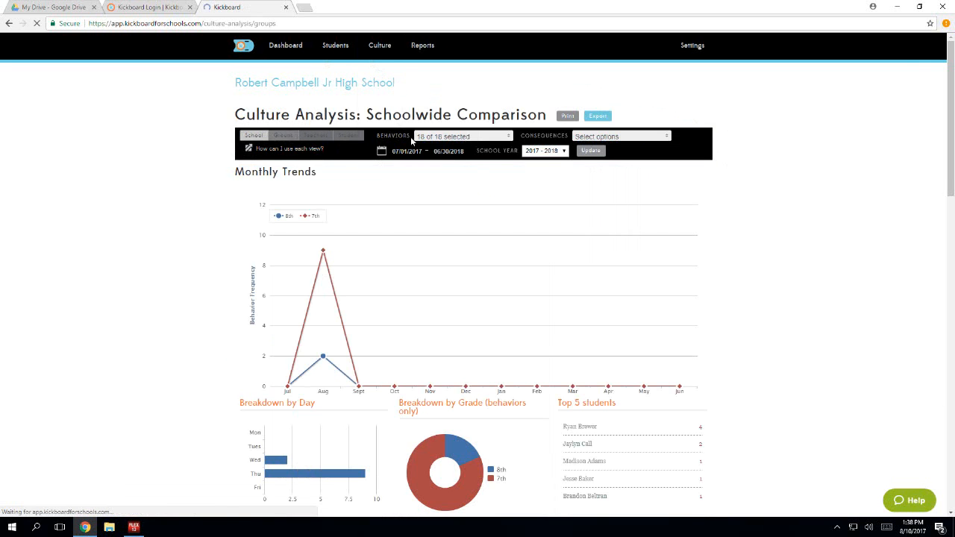
pyautogui.click(506, 137)
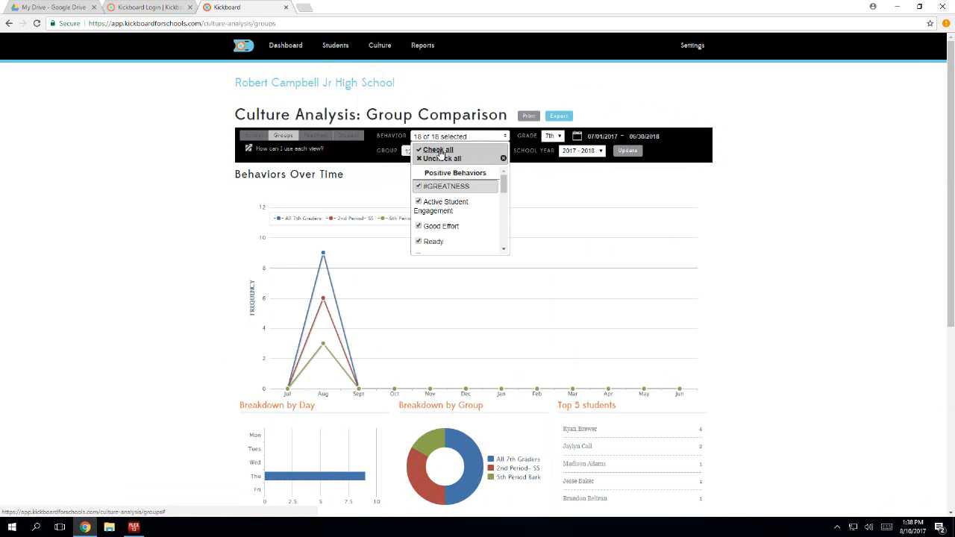
pyautogui.click(520, 176)
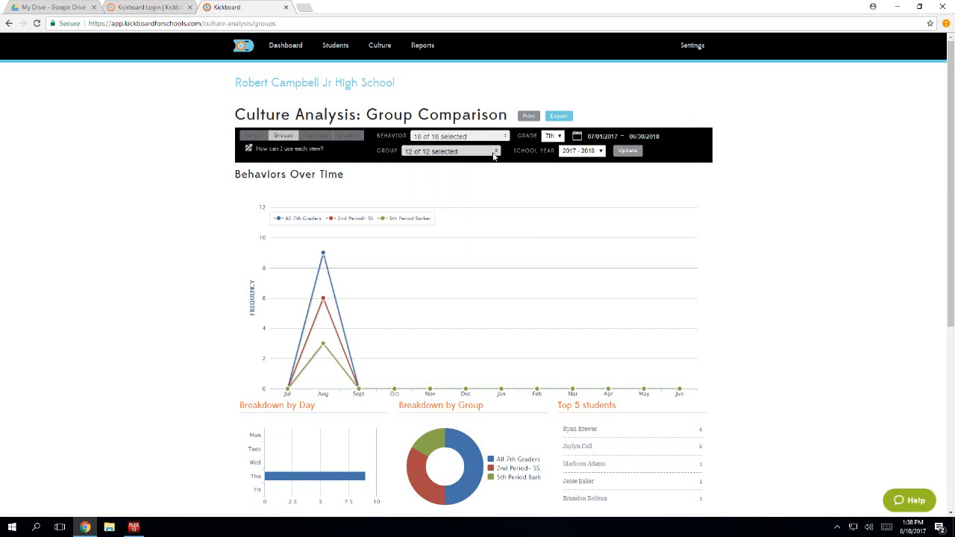
# - Limit the group comparison to only 2nd Period- SS and update the charts
pyautogui.click(494, 152)
pyautogui.click(435, 174)
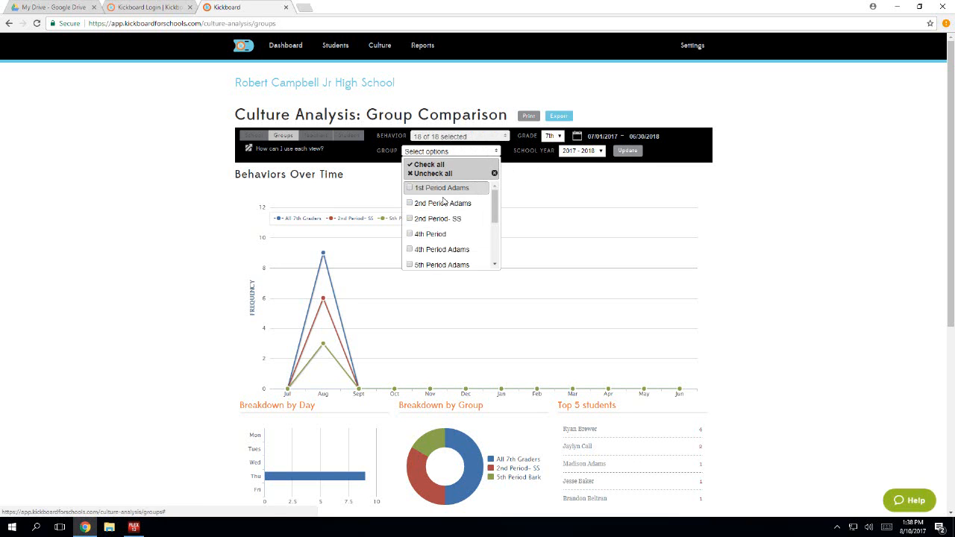
pyautogui.moveTo(428, 220); pyautogui.dragTo(432, 219)
pyautogui.click(410, 219)
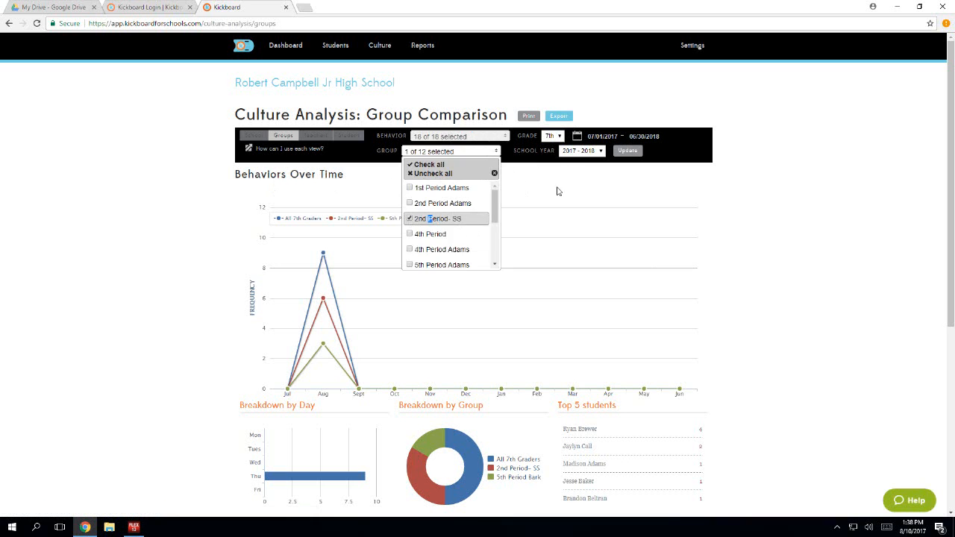
pyautogui.click(582, 173)
pyautogui.click(627, 151)
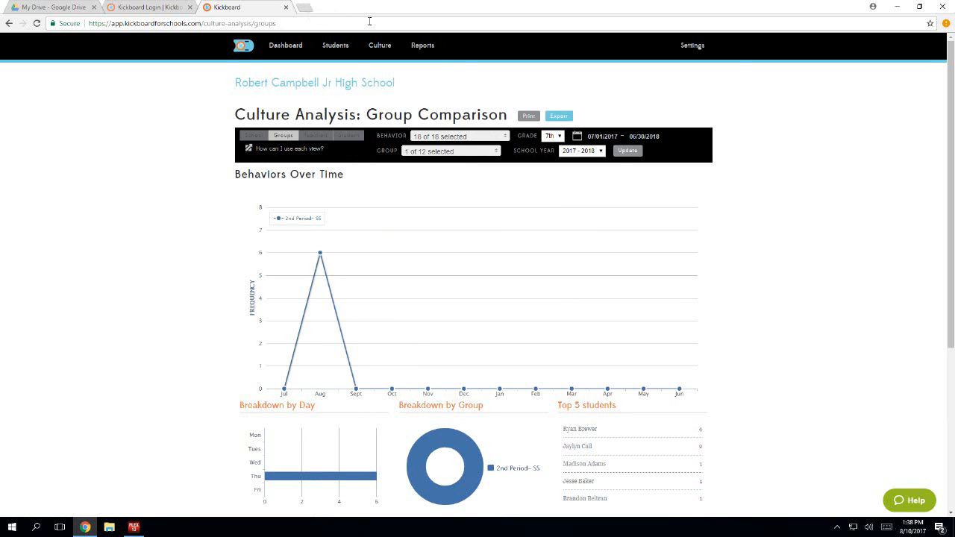
# - Return to the Daily Activity page, leave the first student unselected and switch to HoverCam Flex10
pyautogui.moveTo(381, 44)
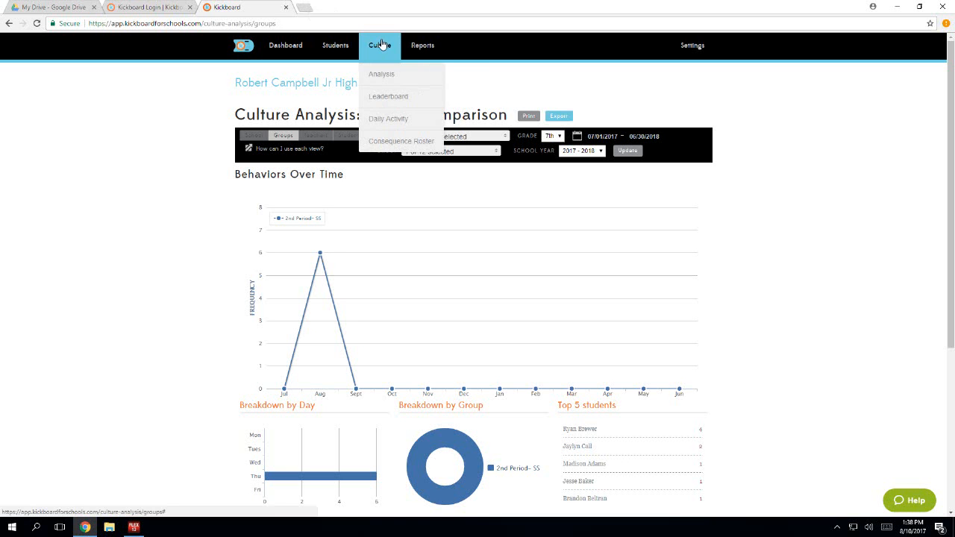
pyautogui.click(368, 121)
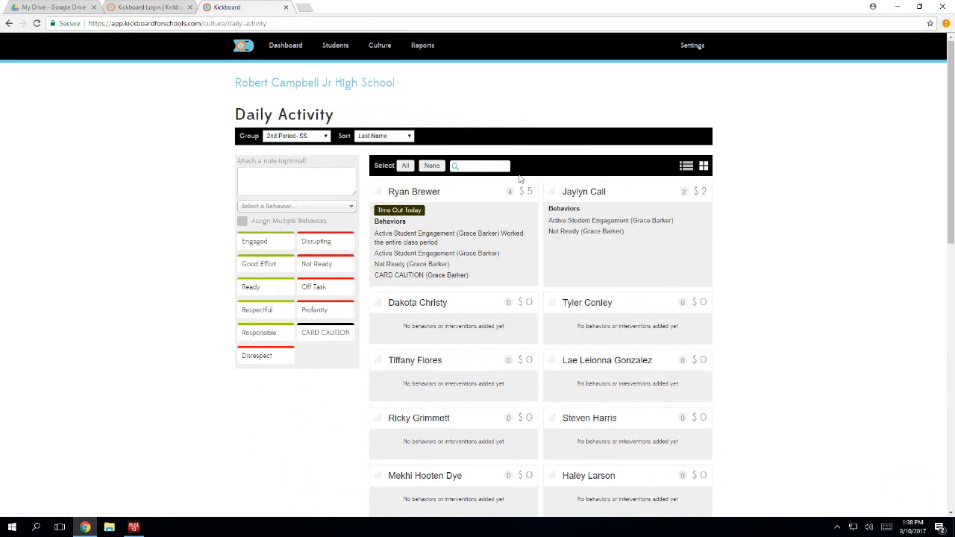
pyautogui.click(495, 193)
pyautogui.click(495, 192)
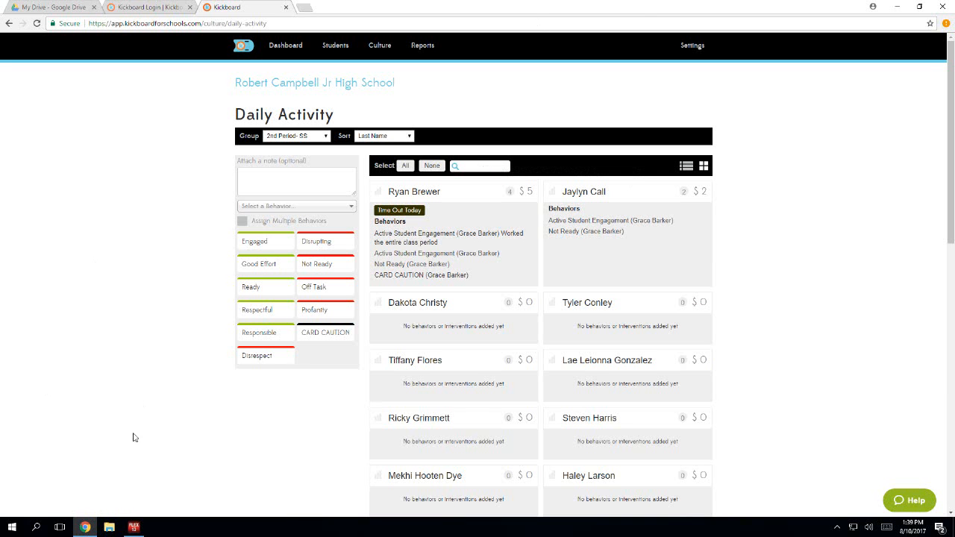
pyautogui.click(134, 527)
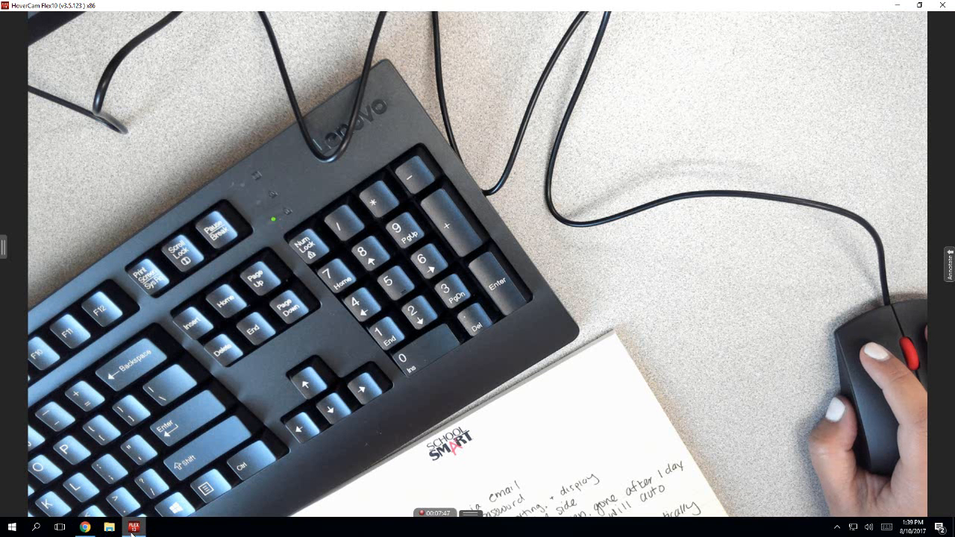